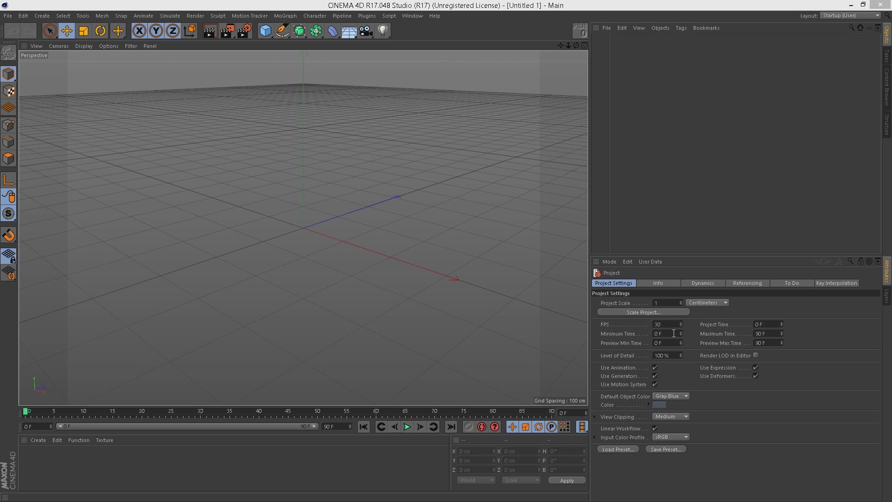
Set the project frame rate to 25 FPS, rescaling the timeline to 75 F.
{"action": "left_click_drag", "start_coordinate": [670, 324], "coordinate": [640, 325]}
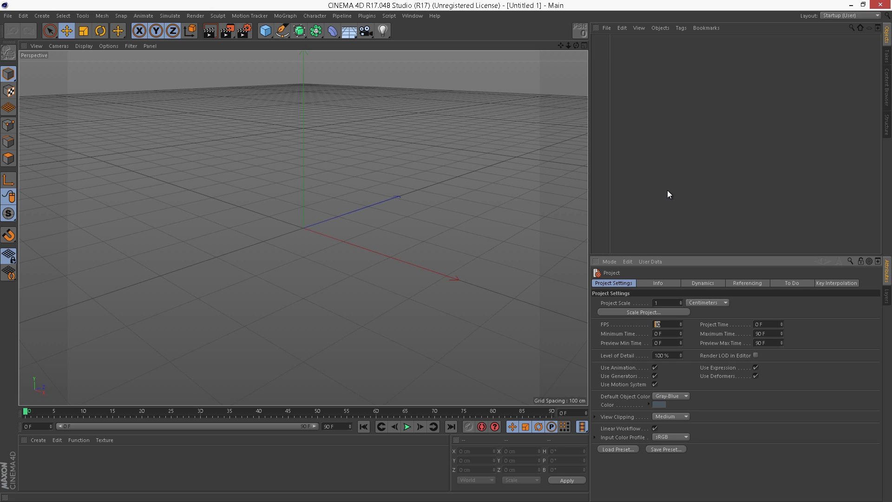
{"action": "key", "text": "Return"}
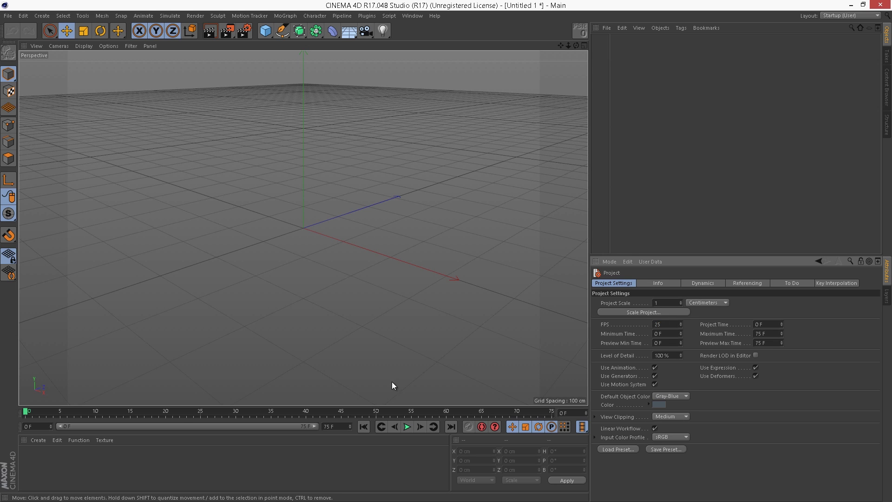
Set the render output to the HDTV 1080 25 preset, rendering all frames, with Save turned off.
{"action": "left_click", "coordinate": [244, 31]}
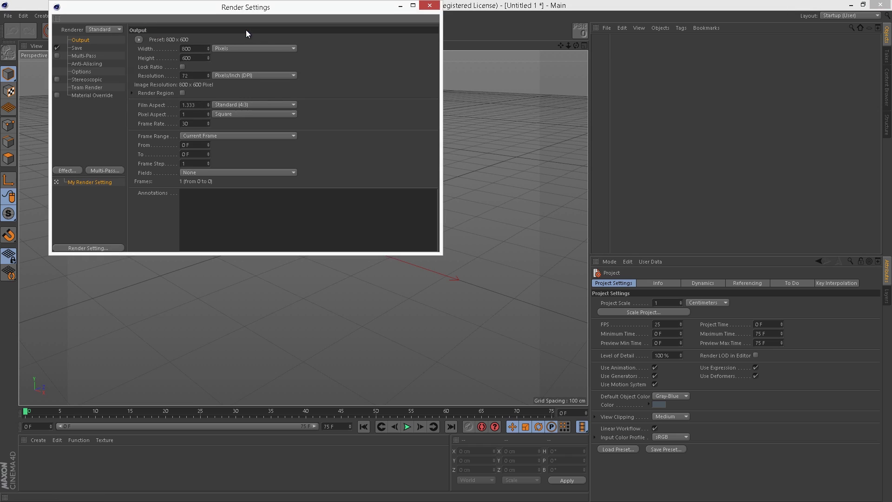
{"action": "left_click", "coordinate": [138, 40]}
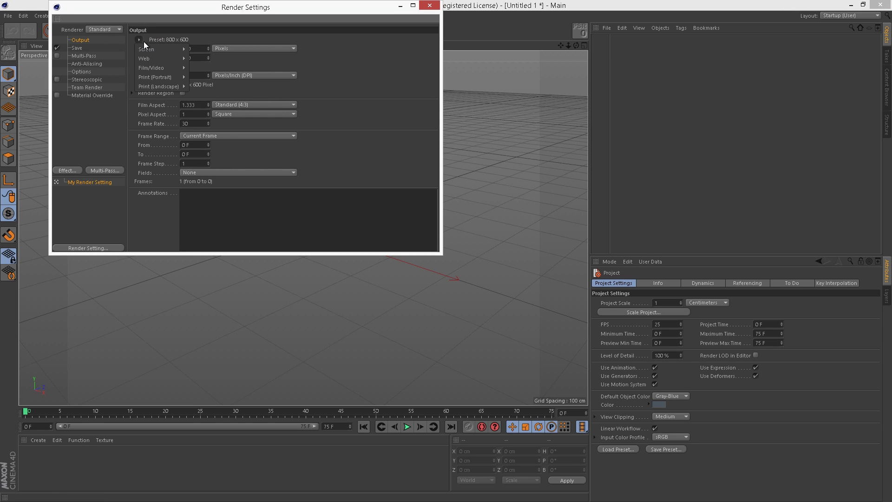
{"action": "mouse_move", "coordinate": [157, 67]}
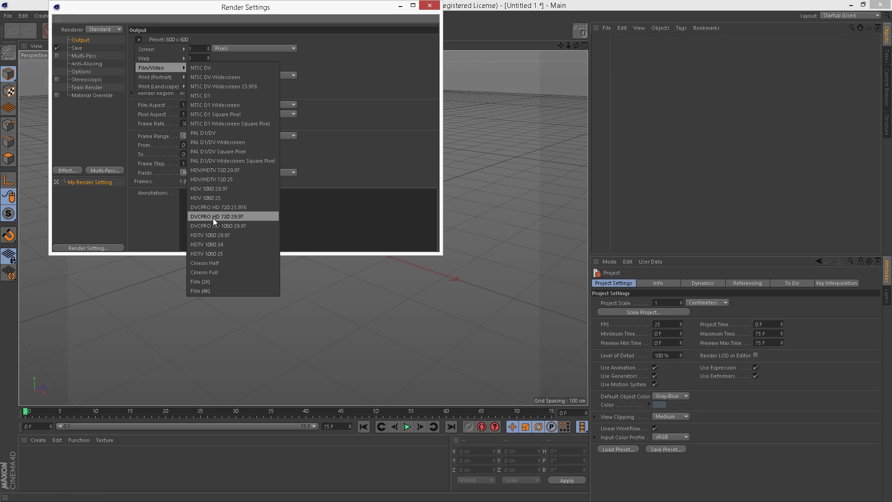
{"action": "left_click", "coordinate": [230, 254]}
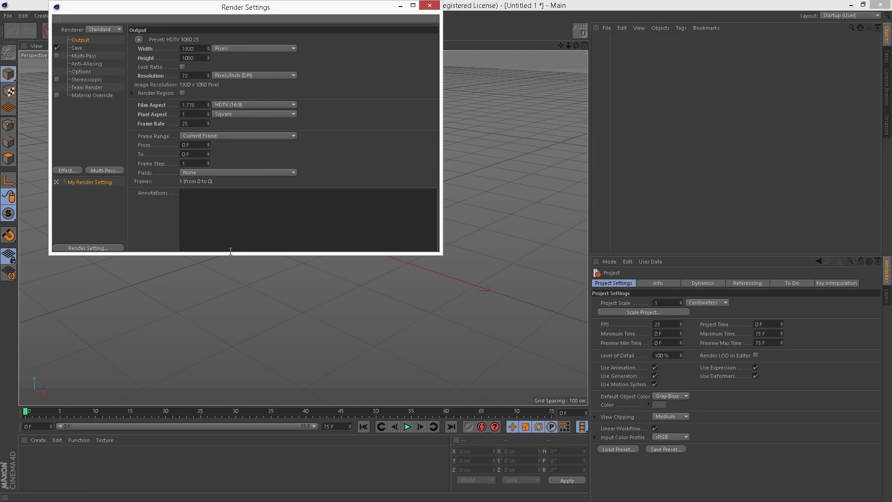
{"action": "left_click", "coordinate": [217, 134]}
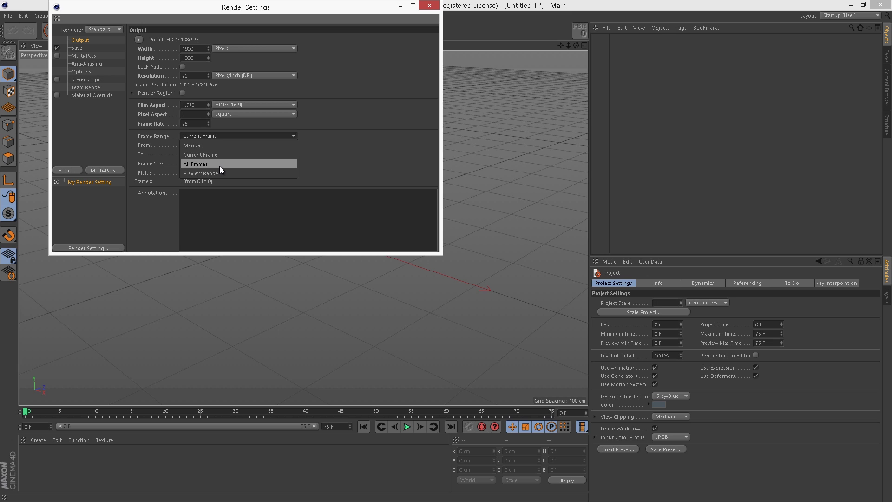
{"action": "left_click", "coordinate": [219, 165]}
{"action": "left_click", "coordinate": [57, 48]}
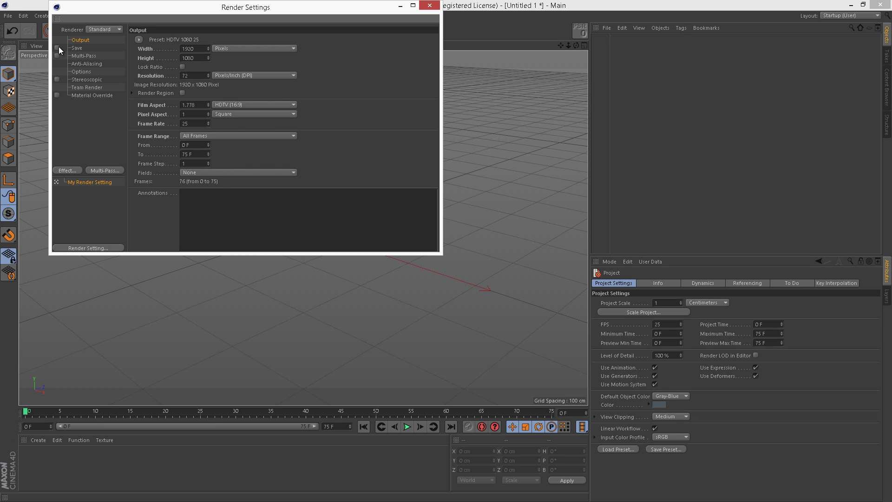
{"action": "left_click", "coordinate": [429, 6]}
Extend the animation end and the preview range to 300 frames.
{"action": "left_click", "coordinate": [333, 426]}
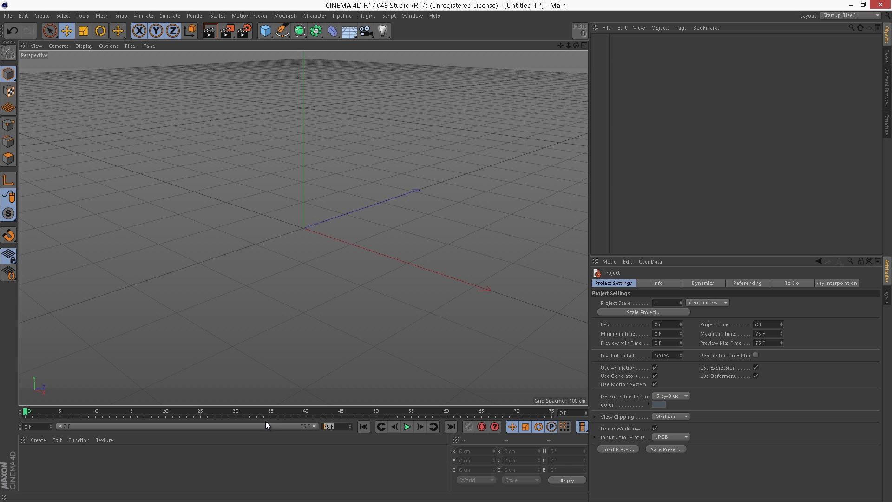
{"action": "type", "text": "300"}
{"action": "key", "text": "Return"}
{"action": "double_click", "coordinate": [132, 424]}
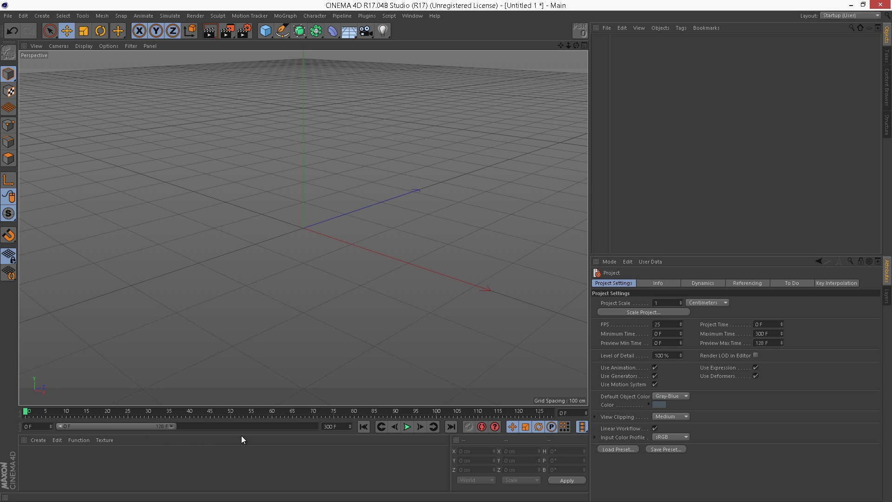
{"action": "left_click_drag", "start_coordinate": [371, 406], "coordinate": [387, 365]}
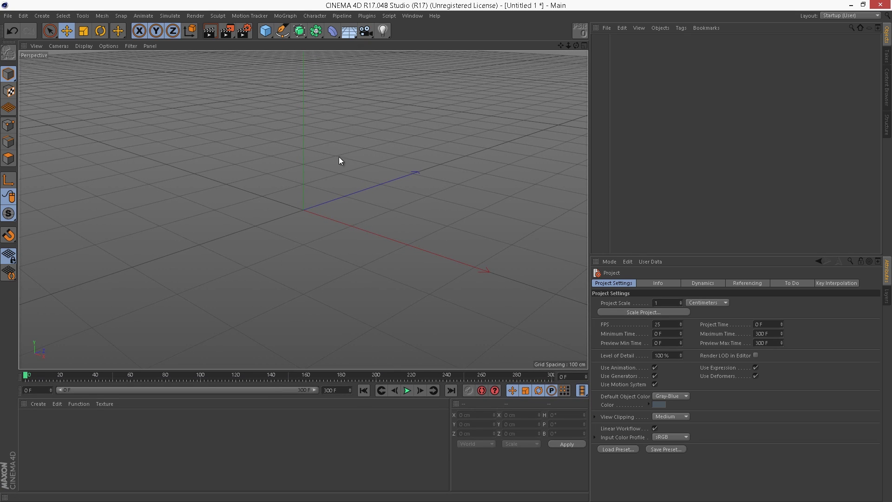
Add a sphere and copy-paste it to make a second sphere, Sphere.1.
{"action": "left_click", "coordinate": [265, 31]}
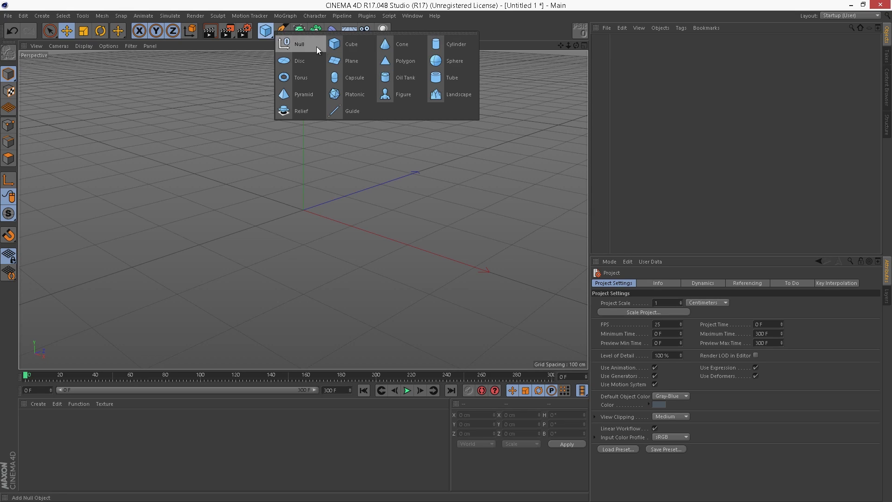
{"action": "left_click", "coordinate": [448, 62]}
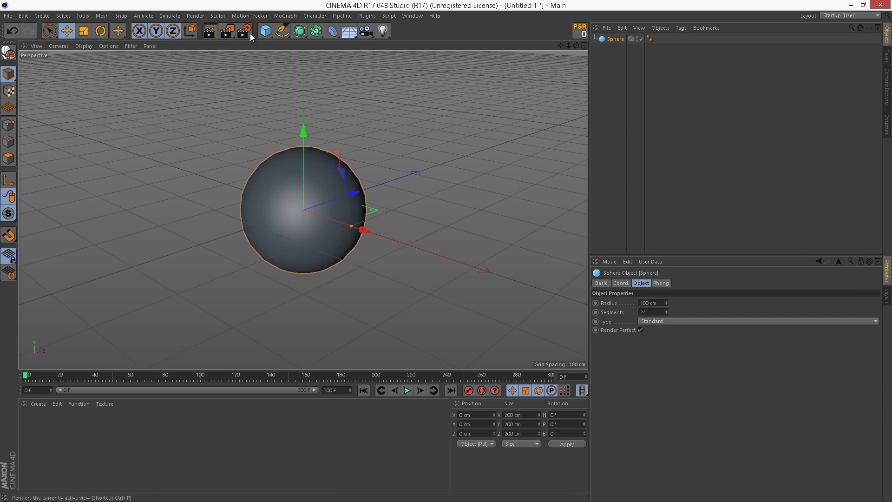
{"action": "key", "text": "ctrl+c"}
{"action": "key", "text": "ctrl+v"}
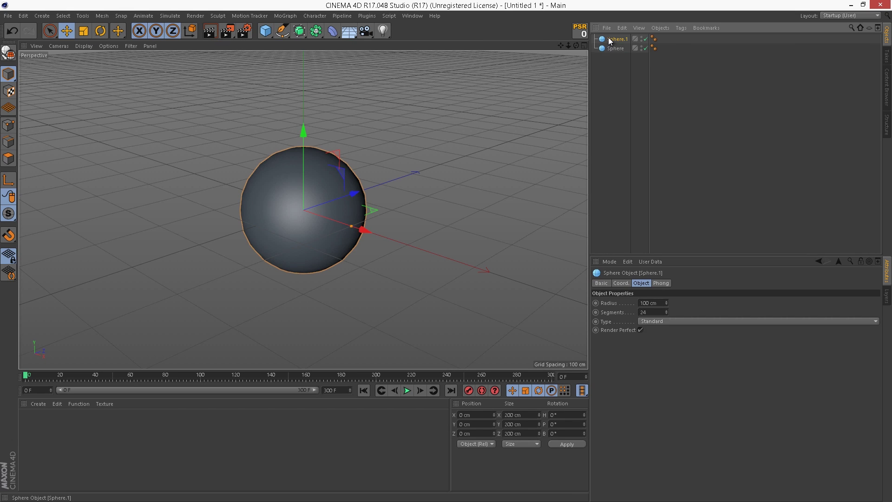
{"action": "left_click", "coordinate": [606, 88]}
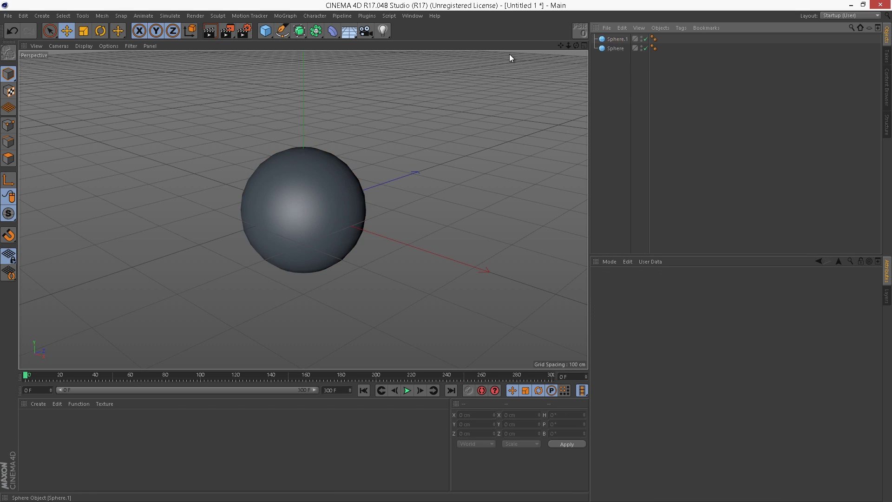
Add a Metaball generator and place both spheres inside it.
{"action": "left_click", "coordinate": [299, 34]}
{"action": "left_click", "coordinate": [316, 31]}
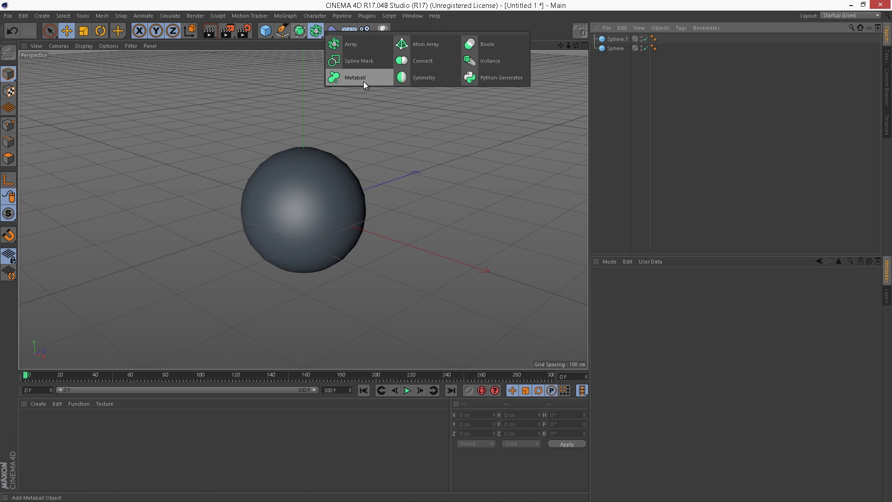
{"action": "left_click", "coordinate": [363, 78]}
{"action": "left_click", "coordinate": [687, 89]}
{"action": "left_click_drag", "start_coordinate": [688, 88], "coordinate": [618, 39]}
Move the original Sphere up and to the right so the two spheres fuse.
{"action": "left_click", "coordinate": [689, 79]}
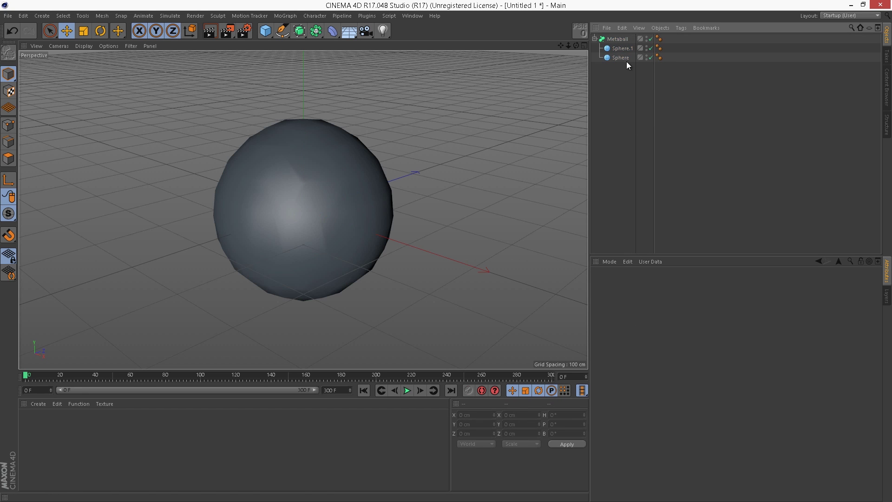
{"action": "left_click", "coordinate": [627, 59]}
{"action": "mouse_move", "coordinate": [338, 171]}
{"action": "left_mouse_down"}
{"action": "mouse_move", "coordinate": [485, 132]}
{"action": "mouse_move", "coordinate": [518, 139]}
{"action": "mouse_move", "coordinate": [441, 188]}
{"action": "mouse_move", "coordinate": [411, 179]}
{"action": "mouse_move", "coordinate": [425, 188]}
{"action": "mouse_move", "coordinate": [380, 193]}
{"action": "mouse_move", "coordinate": [217, 113]}
{"action": "left_mouse_up"}
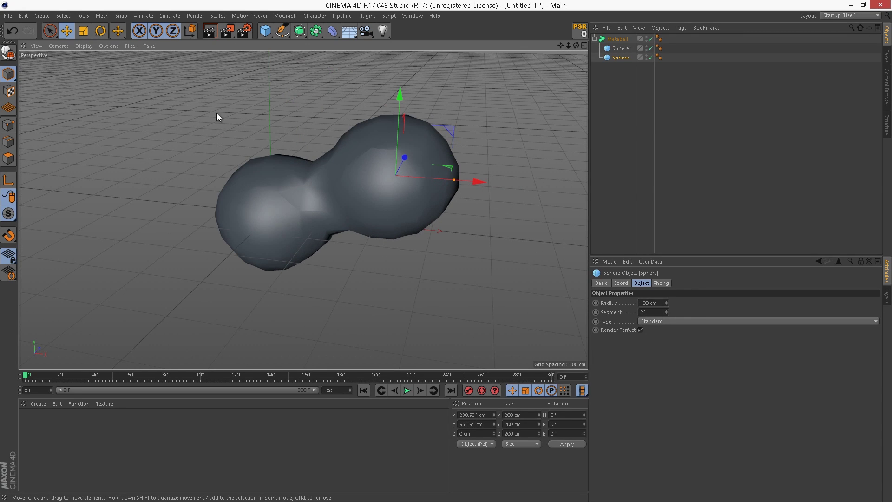
Switch the viewport to Gouraud Shading (Lines) and pull the Sphere aside to test the merge.
{"action": "left_click", "coordinate": [85, 46]}
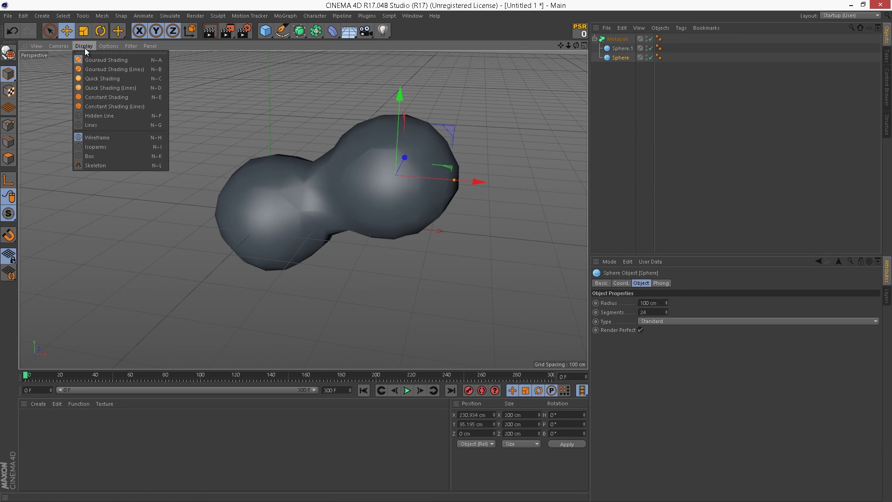
{"action": "left_click", "coordinate": [116, 69]}
{"action": "mouse_move", "coordinate": [472, 180]}
{"action": "left_mouse_down", "text": "alt"}
{"action": "mouse_move", "coordinate": [353, 160]}
{"action": "mouse_move", "coordinate": [347, 172]}
{"action": "left_mouse_up", "text": "alt"}
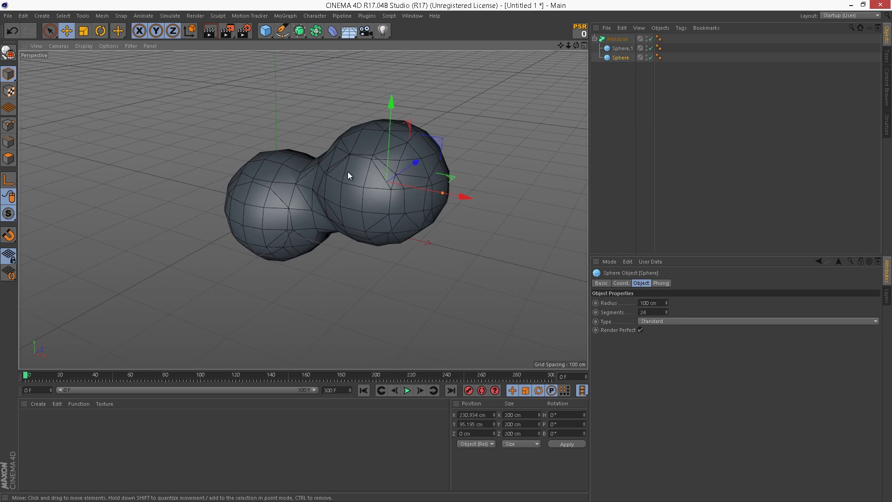
{"action": "mouse_move", "coordinate": [444, 146]}
{"action": "left_mouse_down"}
{"action": "mouse_move", "coordinate": [441, 126]}
{"action": "mouse_move", "coordinate": [342, 59]}
{"action": "mouse_move", "coordinate": [206, 110]}
{"action": "mouse_move", "coordinate": [271, 294]}
{"action": "mouse_move", "coordinate": [345, 231]}
{"action": "mouse_move", "coordinate": [483, 218]}
{"action": "mouse_move", "coordinate": [405, 169]}
{"action": "mouse_move", "coordinate": [479, 155]}
{"action": "mouse_move", "coordinate": [447, 158]}
{"action": "left_mouse_up"}
Lower the Metaball's Editor Subdivision from 40 cm to 13 cm.
{"action": "left_click", "coordinate": [617, 38]}
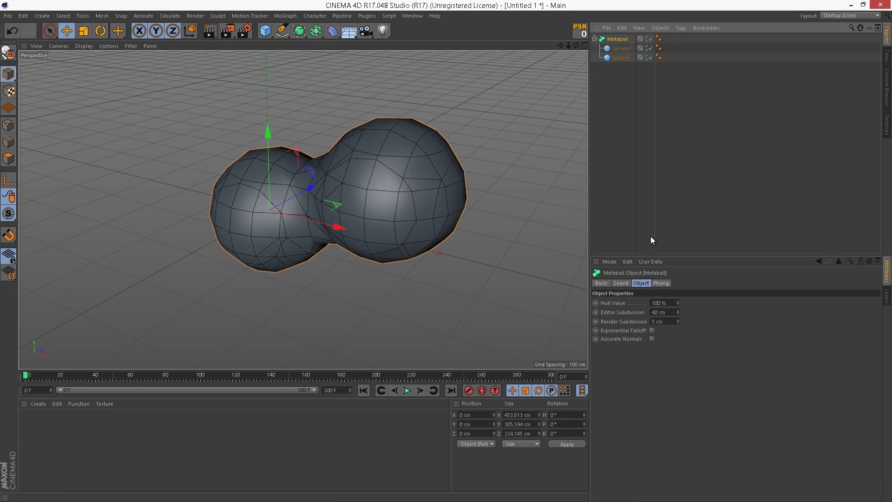
{"action": "left_click", "coordinate": [666, 312]}
{"action": "left_click_drag", "start_coordinate": [679, 311], "coordinate": [677, 310]}
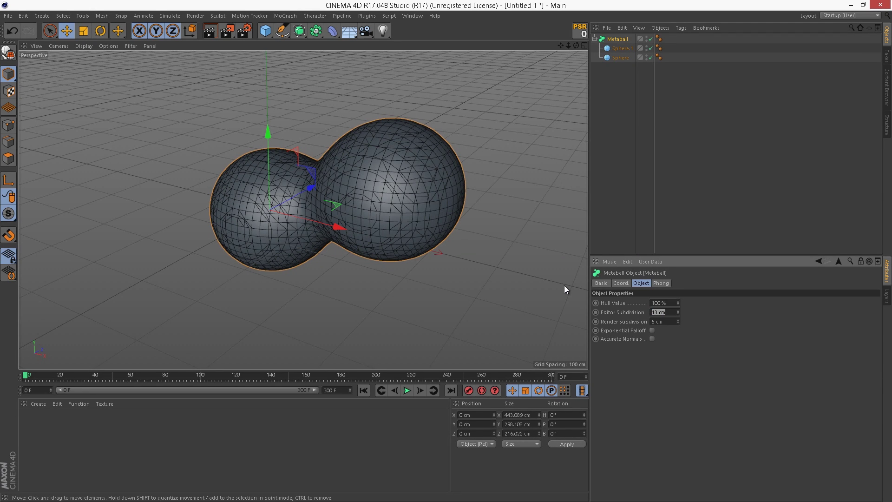
Add a Metaball tag to Sphere.1 and copy it onto Sphere.
{"action": "left_click", "coordinate": [699, 130]}
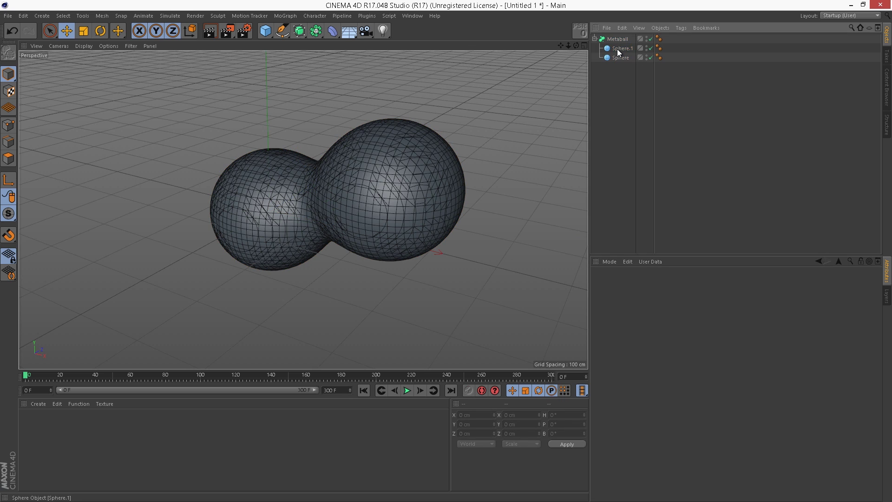
{"action": "right_click", "coordinate": [619, 49]}
{"action": "mouse_move", "coordinate": [630, 55]}
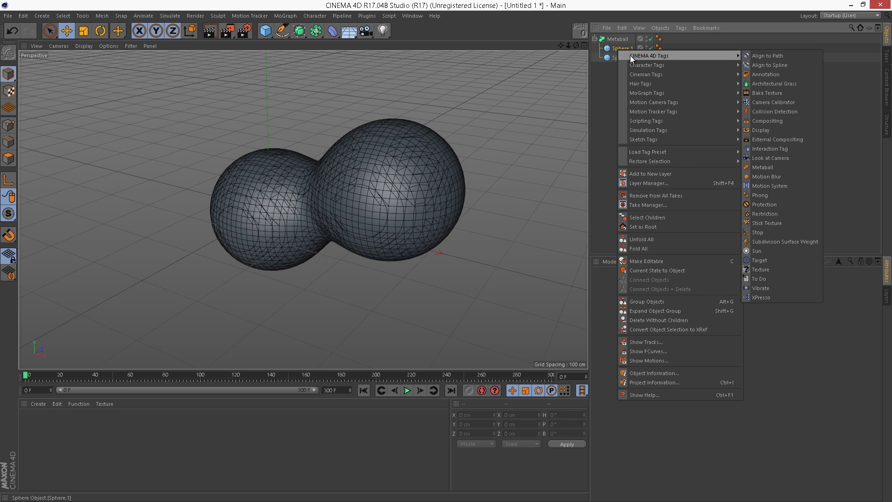
{"action": "left_click", "coordinate": [761, 167]}
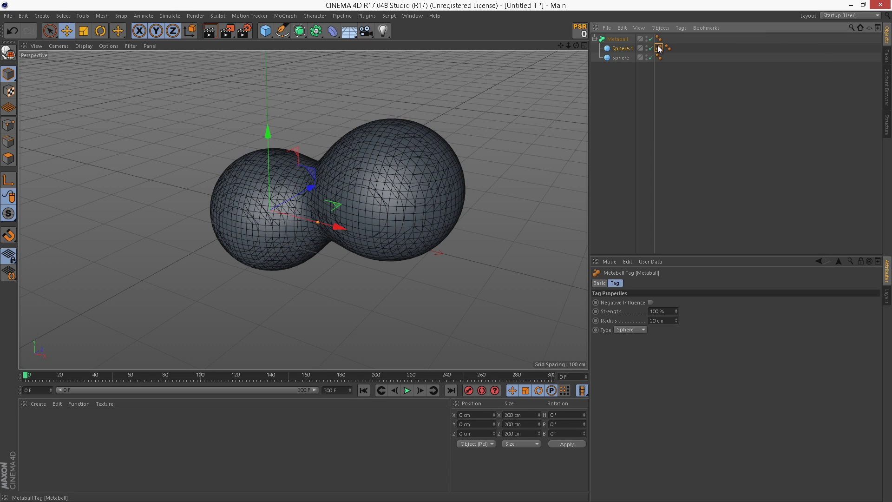
{"action": "left_click_drag", "start_coordinate": [652, 58], "coordinate": [655, 58], "text": "ctrl"}
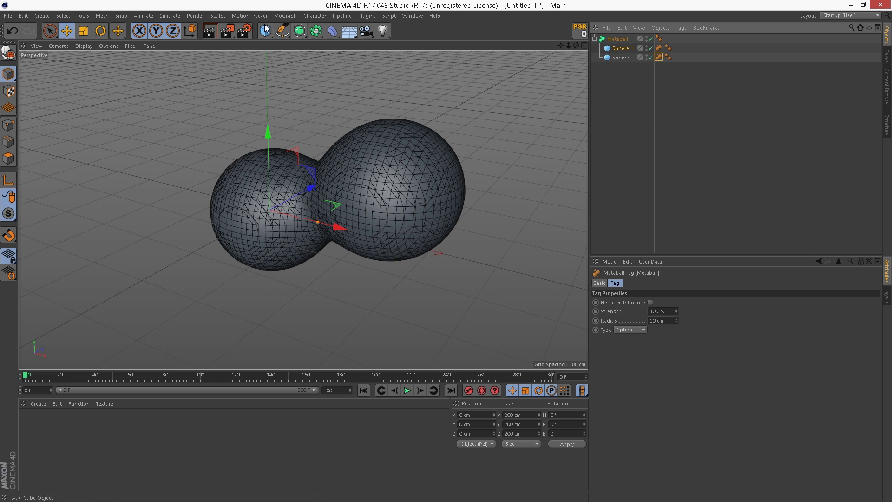
Add a cube, position it beside the spheres, and put it inside the Metaball.
{"action": "left_click_drag", "start_coordinate": [265, 31], "coordinate": [355, 50]}
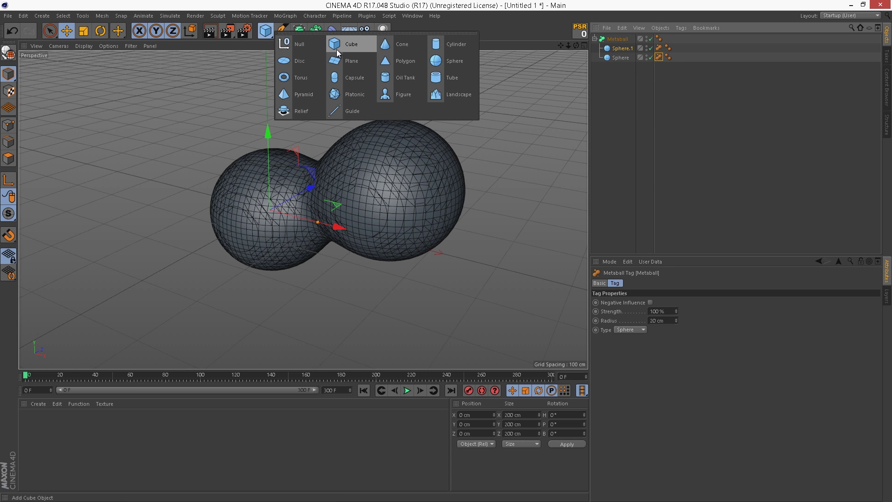
{"action": "left_click", "coordinate": [338, 52]}
{"action": "left_click_drag", "start_coordinate": [337, 230], "coordinate": [216, 215]}
{"action": "left_click_drag", "start_coordinate": [196, 110], "coordinate": [191, 73]}
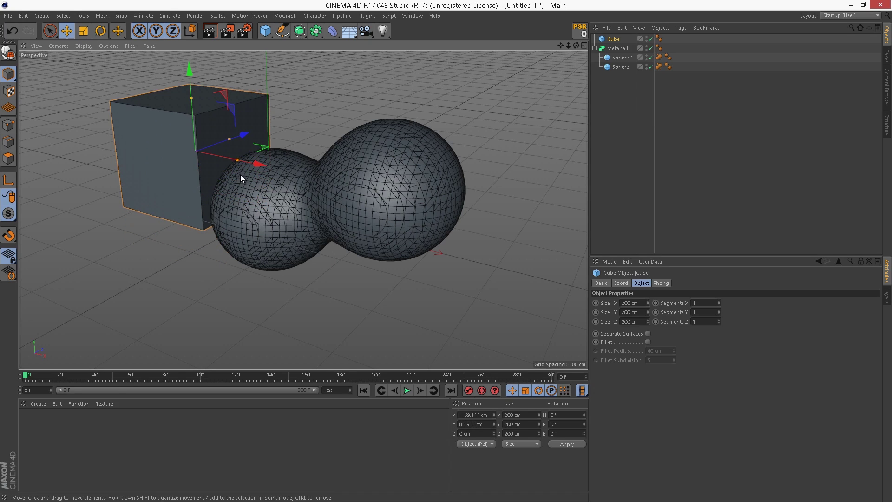
{"action": "left_click_drag", "start_coordinate": [256, 163], "coordinate": [297, 172]}
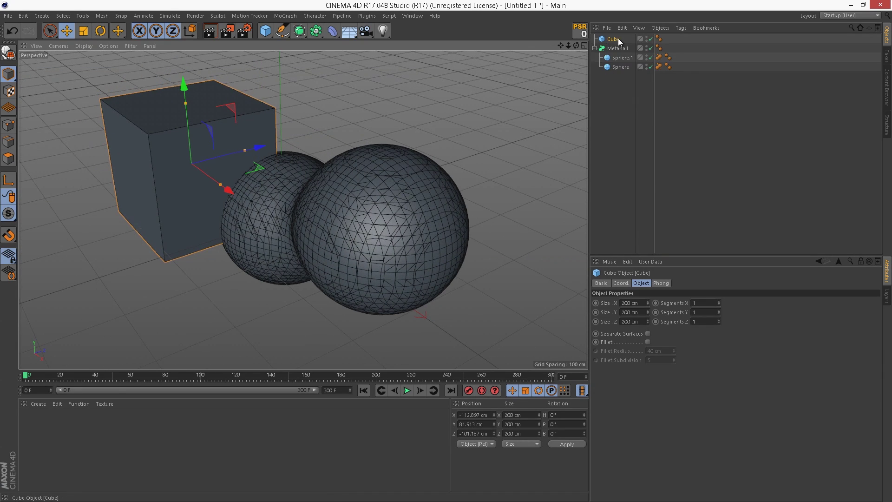
{"action": "left_click_drag", "start_coordinate": [619, 41], "coordinate": [616, 49]}
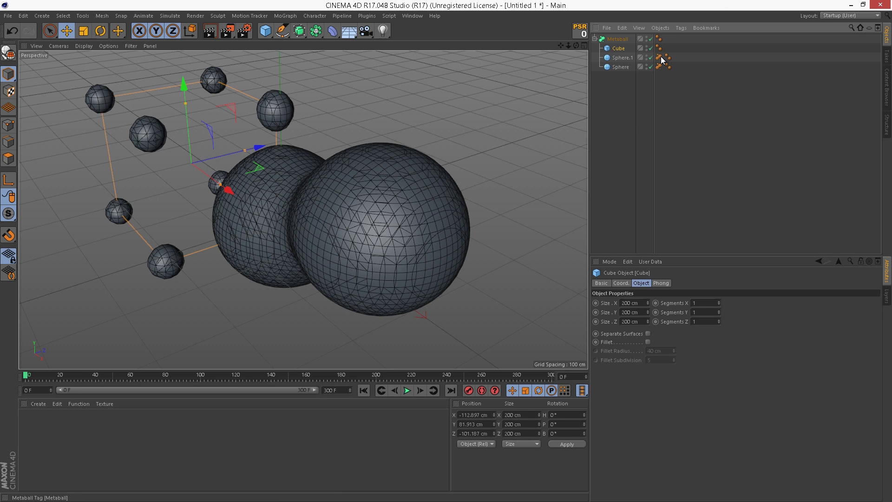
Give the Cube its own Metaball tag set to Triangle type and raise it along Y.
{"action": "left_click_drag", "start_coordinate": [654, 47], "coordinate": [670, 46], "text": "ctrl"}
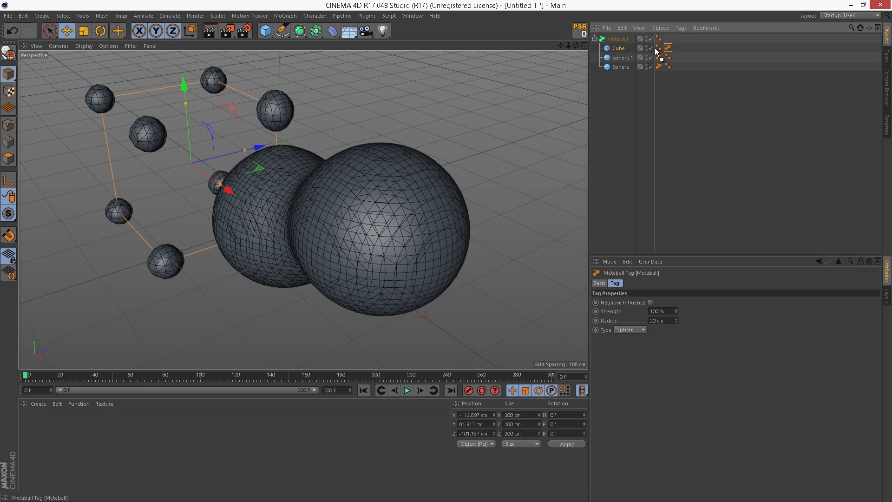
{"action": "left_click", "coordinate": [655, 48]}
{"action": "left_click", "coordinate": [659, 48]}
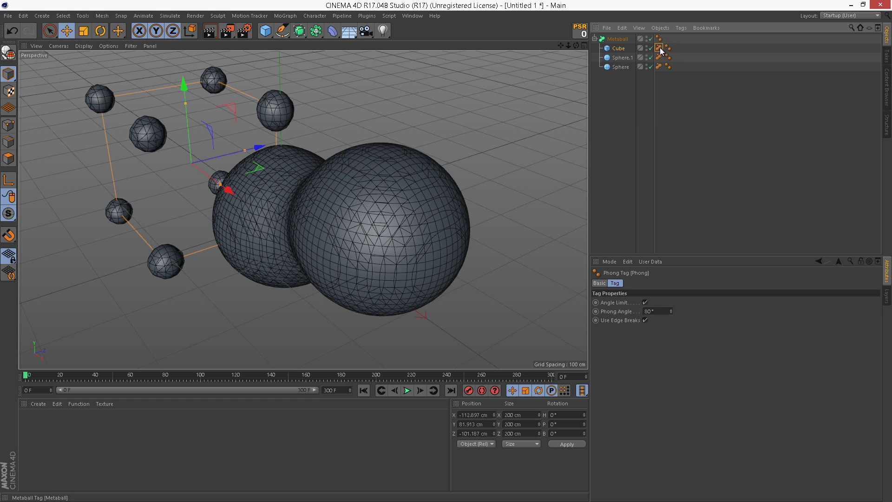
{"action": "left_click", "coordinate": [659, 49]}
{"action": "left_click", "coordinate": [662, 320]}
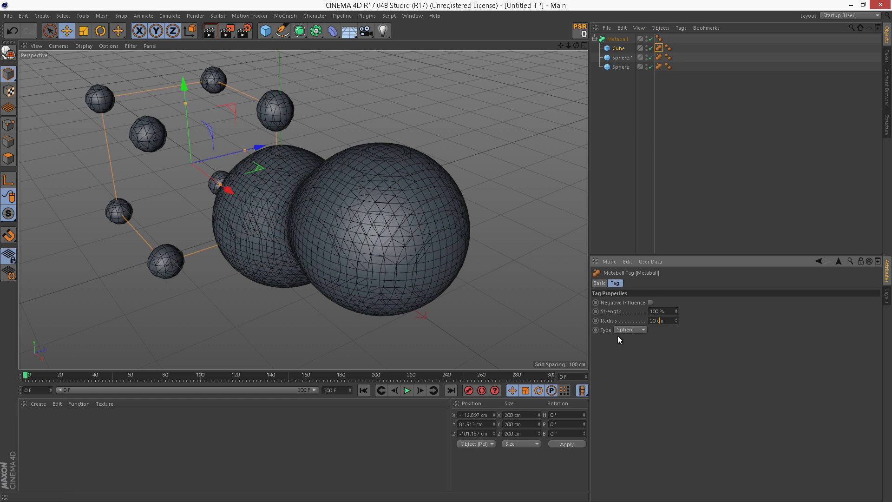
{"action": "left_click", "coordinate": [635, 331]}
{"action": "left_click", "coordinate": [632, 350]}
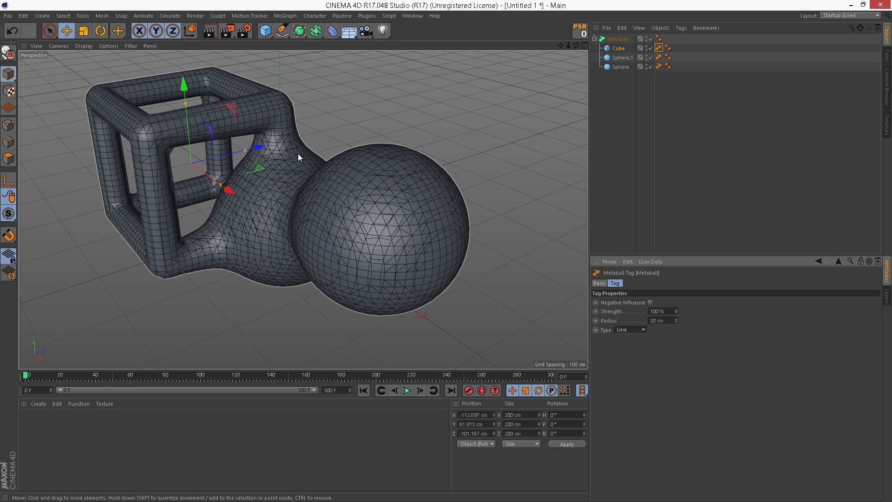
{"action": "left_click_drag", "start_coordinate": [233, 206], "coordinate": [338, 138], "text": "alt"}
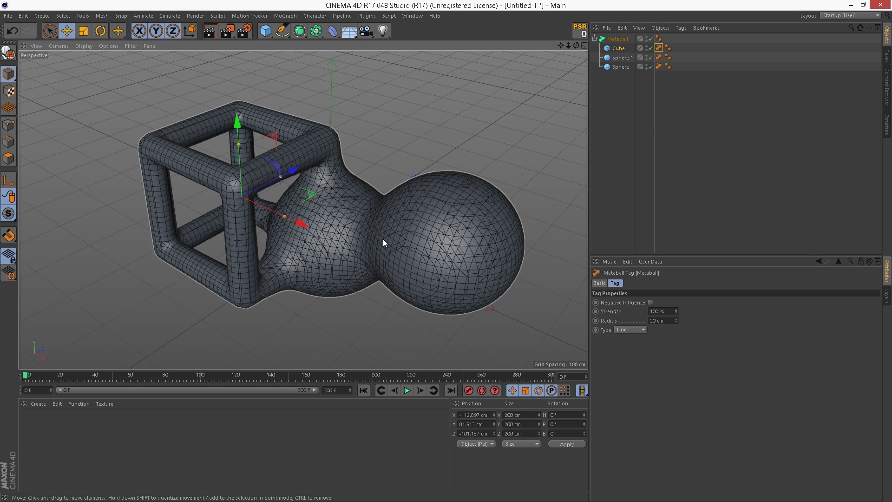
{"action": "left_click", "coordinate": [642, 330]}
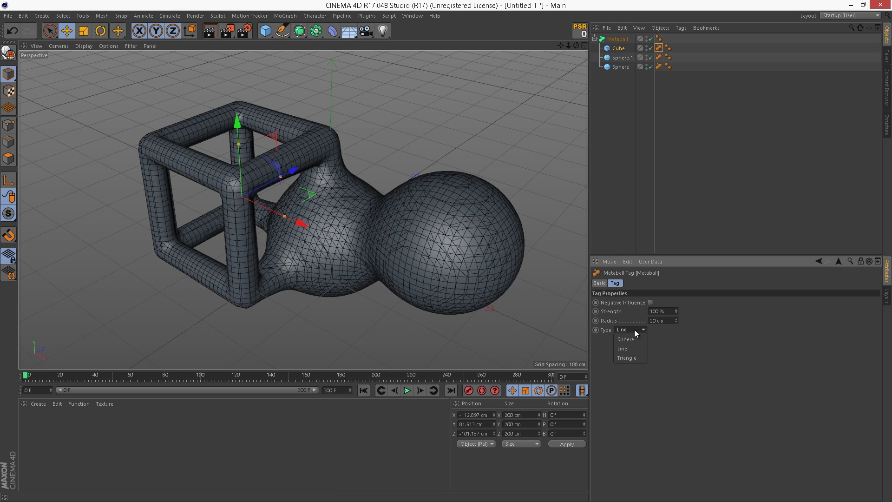
{"action": "left_click", "coordinate": [636, 358]}
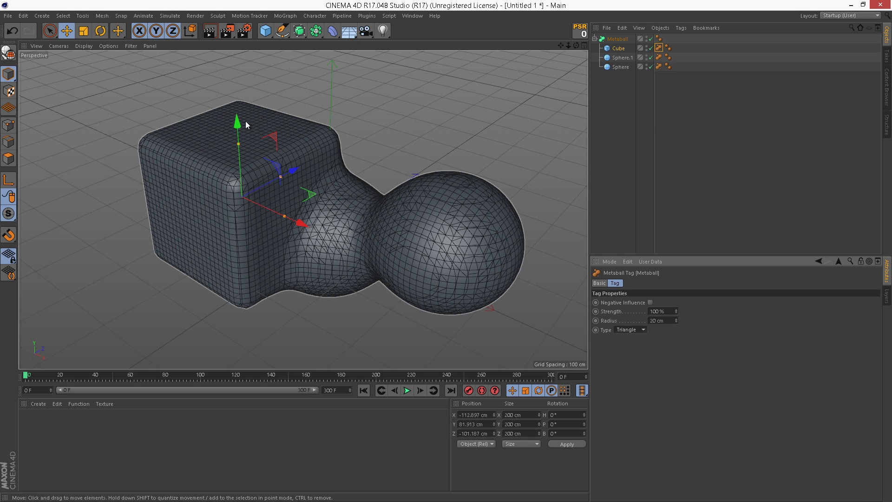
{"action": "left_click_drag", "start_coordinate": [247, 125], "coordinate": [253, 53]}
{"action": "mouse_move", "coordinate": [296, 220]}
{"action": "left_mouse_down", "text": "alt"}
{"action": "mouse_move", "coordinate": [297, 141]}
{"action": "mouse_move", "coordinate": [264, 228]}
{"action": "mouse_move", "coordinate": [293, 231]}
{"action": "mouse_move", "coordinate": [276, 199]}
{"action": "mouse_move", "coordinate": [261, 224]}
{"action": "mouse_move", "coordinate": [274, 242]}
{"action": "mouse_move", "coordinate": [267, 264]}
{"action": "mouse_move", "coordinate": [288, 221]}
{"action": "mouse_move", "coordinate": [284, 232]}
{"action": "mouse_move", "coordinate": [279, 218]}
{"action": "left_mouse_up", "text": "alt"}
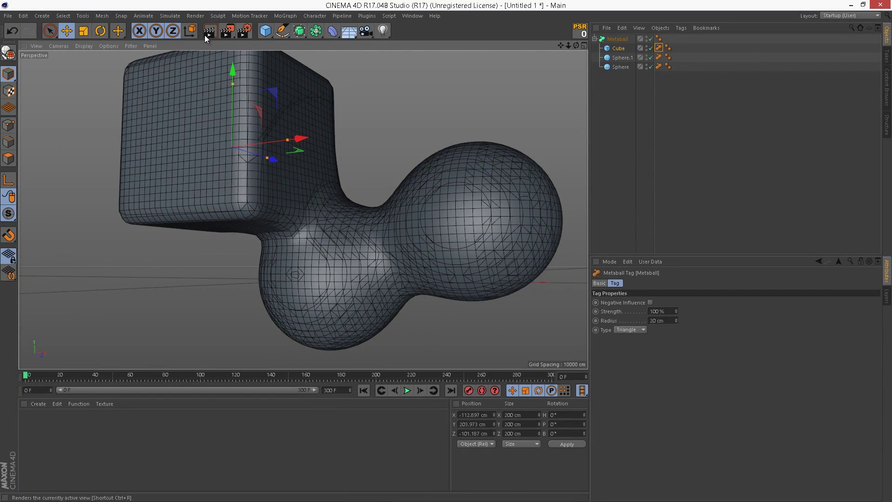
Preview the render, then set the Cube's Metaball tag Radius to 15 cm.
{"action": "left_click", "coordinate": [208, 32]}
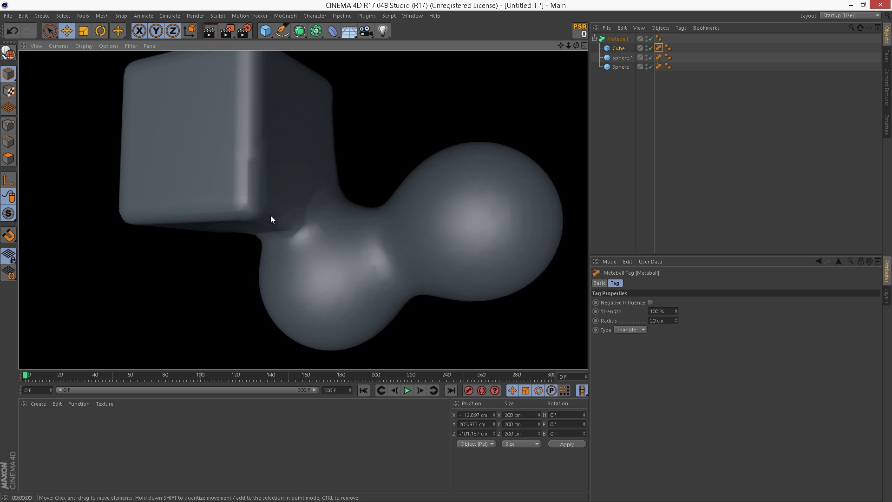
{"action": "mouse_move", "coordinate": [299, 223]}
{"action": "left_mouse_down", "text": "alt"}
{"action": "mouse_move", "coordinate": [270, 236]}
{"action": "mouse_move", "coordinate": [297, 219]}
{"action": "left_mouse_up", "text": "alt"}
{"action": "left_click", "coordinate": [618, 38]}
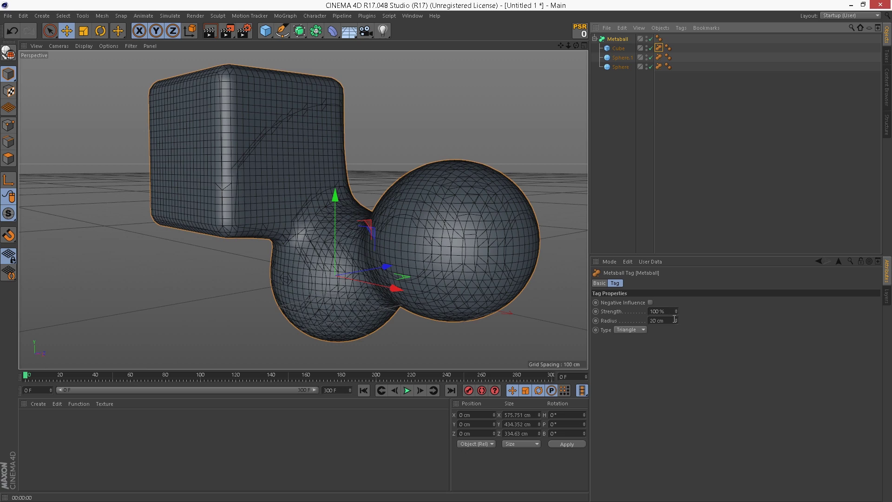
{"action": "left_click_drag", "start_coordinate": [676, 319], "coordinate": [677, 320]}
{"action": "type", "text": "1"}
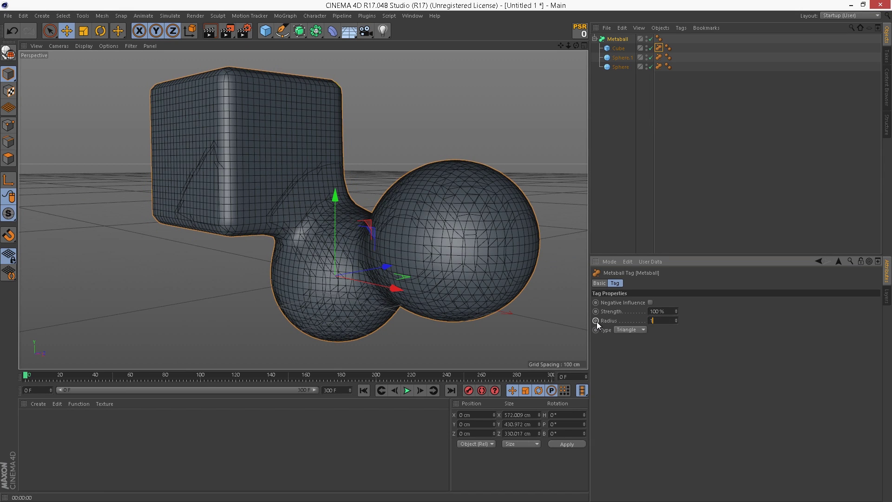
{"action": "type", "text": "5"}
{"action": "key", "text": "Return"}
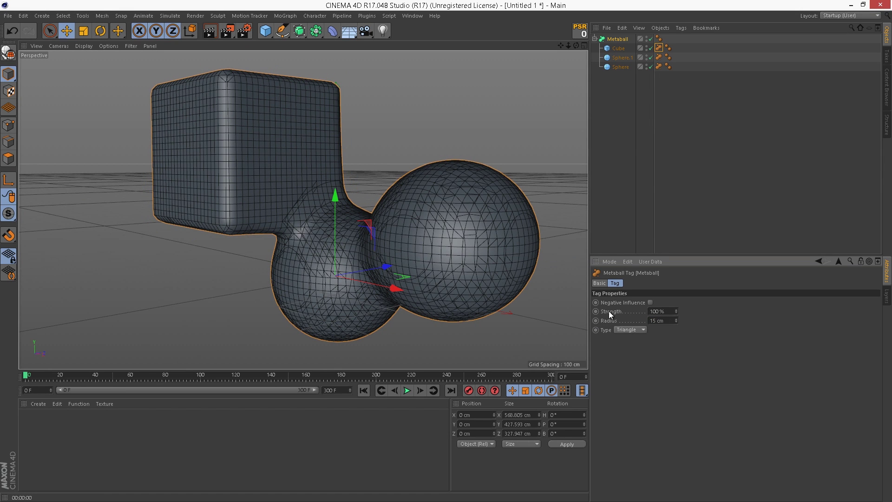
Enable Accurate Normals on the Metaball and compare the shading in a preview render.
{"action": "left_click", "coordinate": [622, 39]}
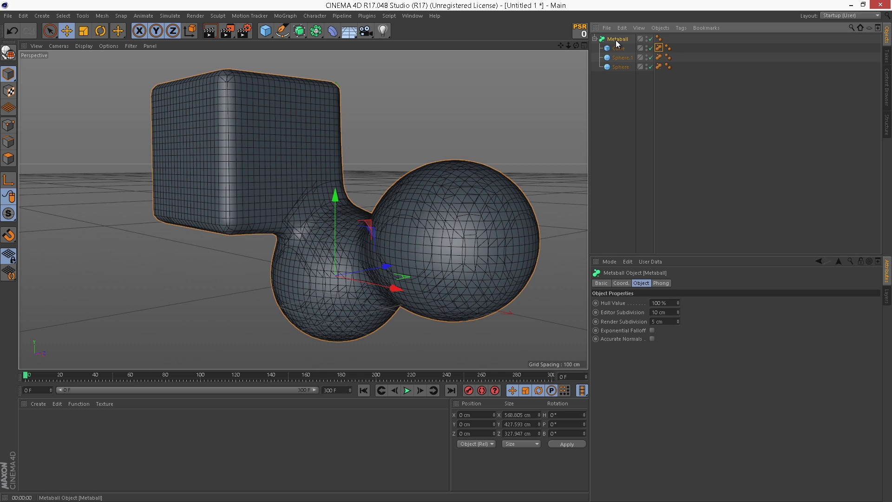
{"action": "left_click", "coordinate": [652, 339]}
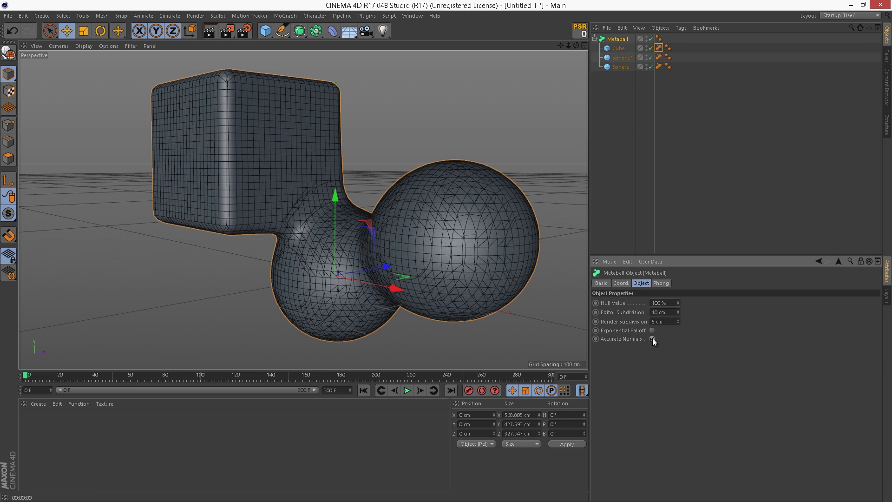
{"action": "left_click", "coordinate": [210, 31]}
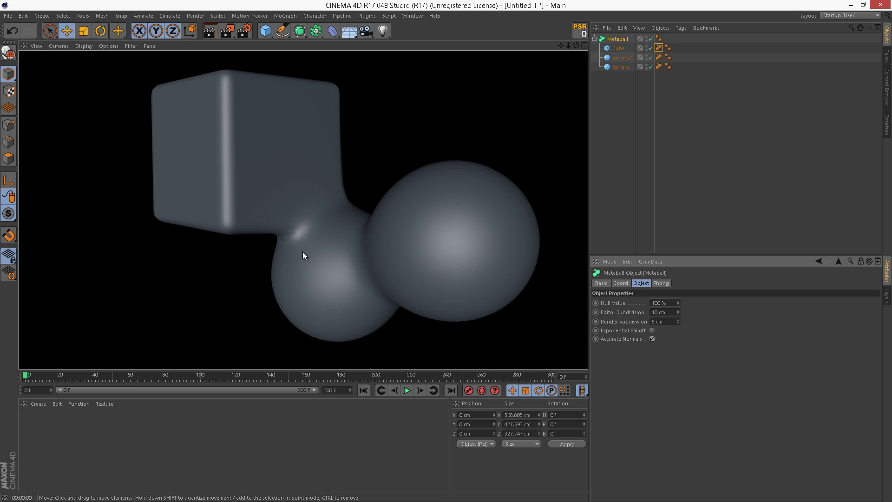
{"action": "scroll", "coordinate": [293, 232], "scroll_direction": "down", "scroll_amount": 5}
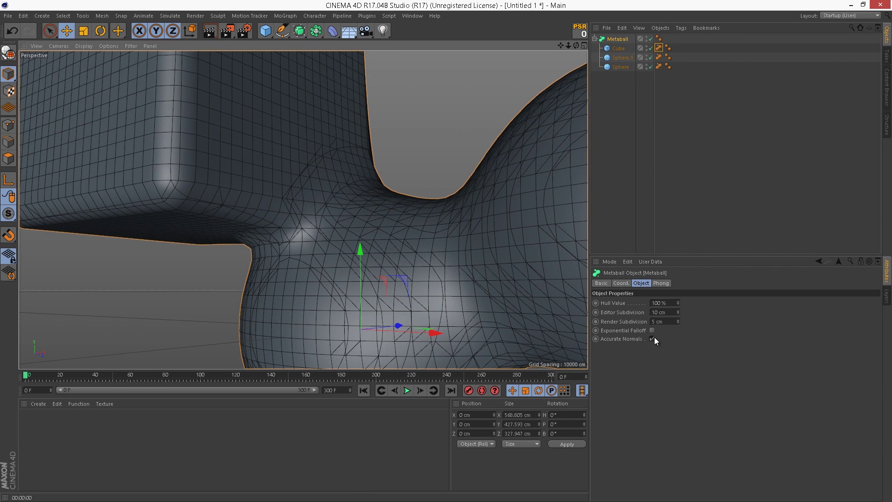
{"action": "left_click", "coordinate": [651, 338]}
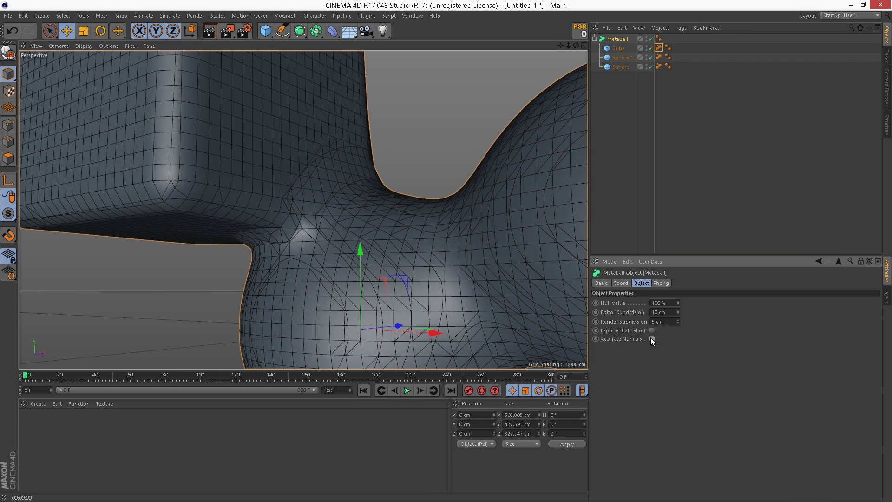
{"action": "scroll", "coordinate": [297, 158], "scroll_direction": "down", "scroll_amount": 5}
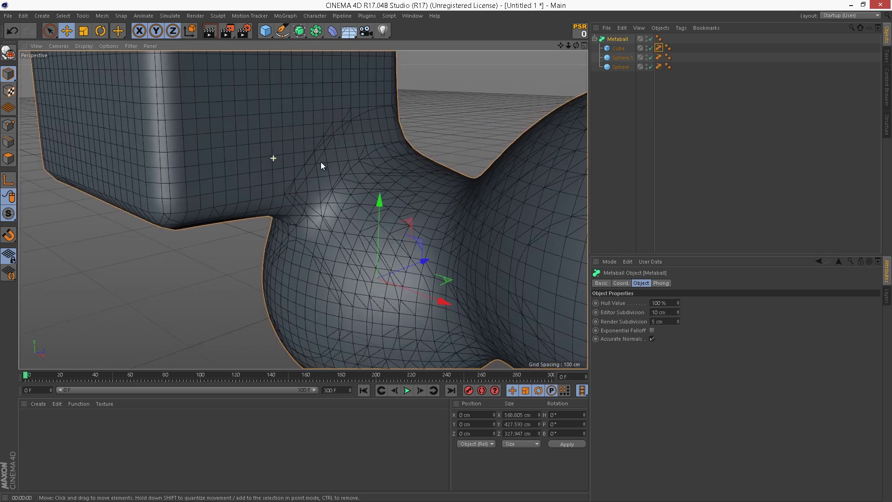
Add a Platonic solid and place it inside the Metaball.
{"action": "left_click", "coordinate": [678, 104]}
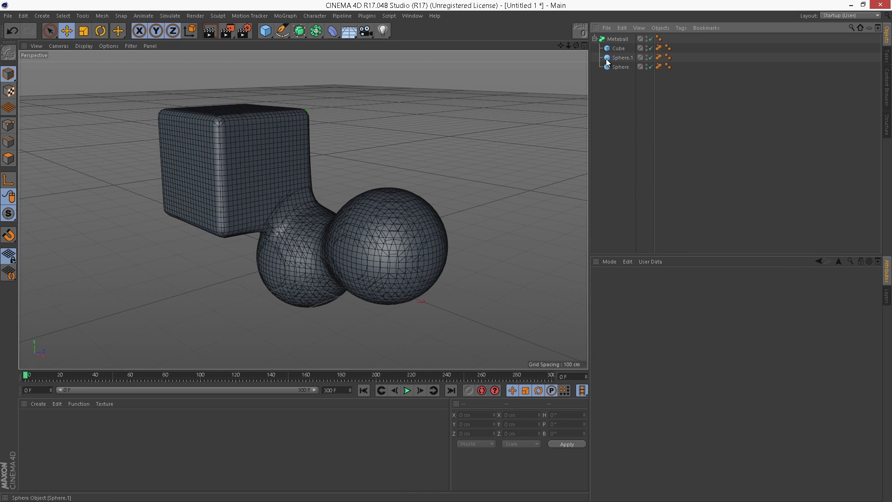
{"action": "left_click", "coordinate": [268, 32]}
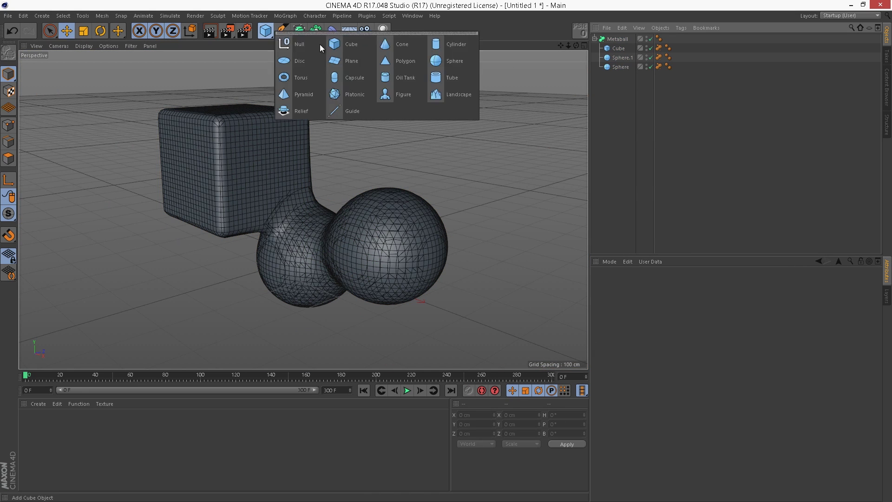
{"action": "left_click", "coordinate": [366, 94]}
{"action": "left_click", "coordinate": [669, 85]}
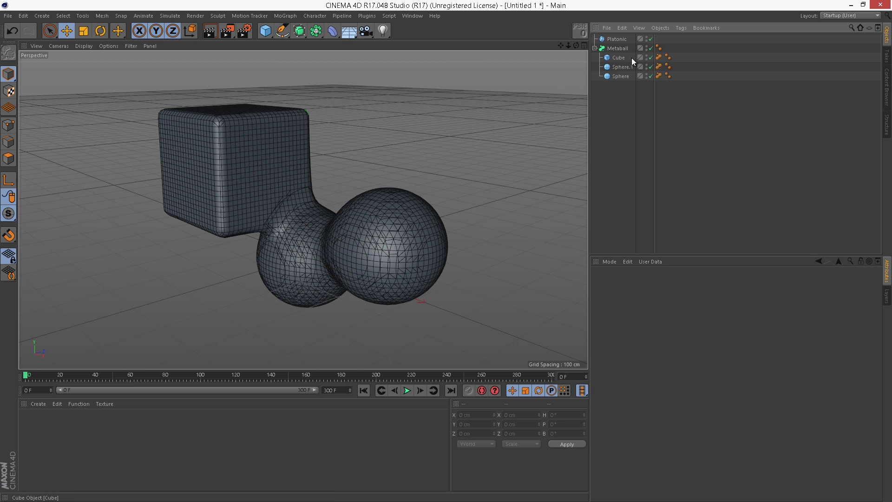
{"action": "left_click", "coordinate": [618, 59]}
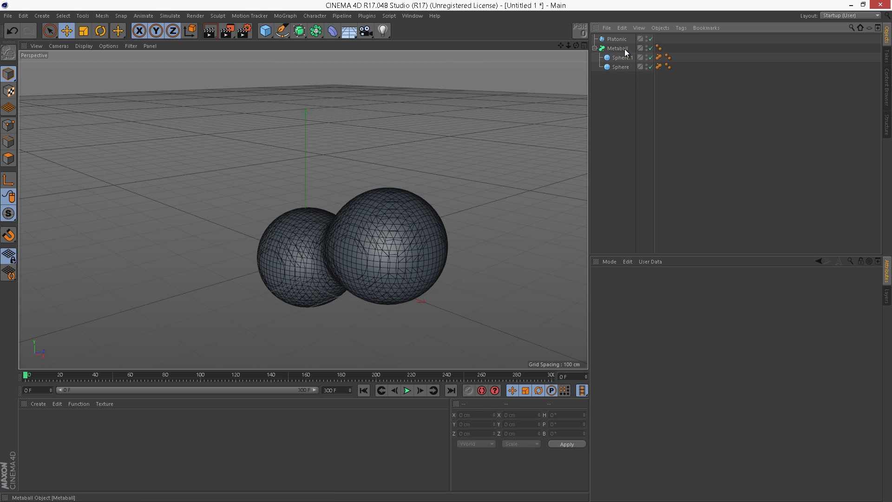
{"action": "left_click_drag", "start_coordinate": [622, 56], "coordinate": [622, 54]}
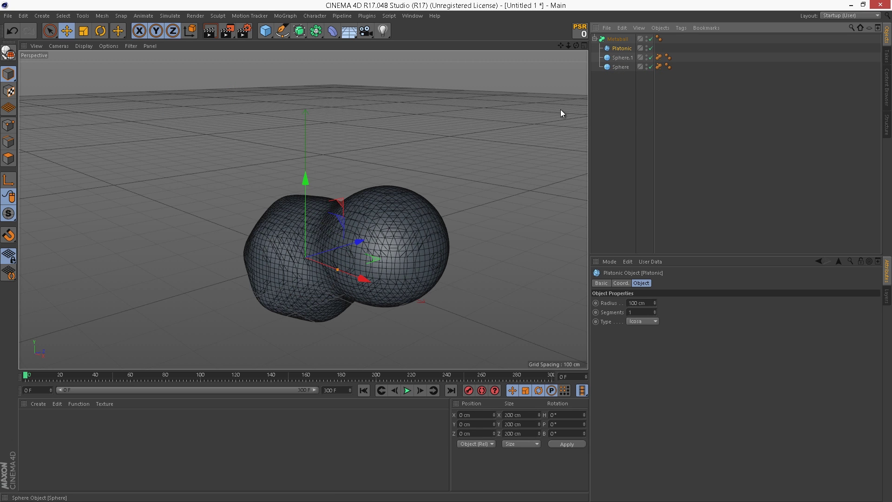
Raise the Platonic above the spheres and copy Sphere.1's Metaball tag onto it.
{"action": "left_click_drag", "start_coordinate": [305, 180], "coordinate": [339, 152]}
{"action": "mouse_move", "coordinate": [309, 87]}
{"action": "left_mouse_down"}
{"action": "mouse_move", "coordinate": [306, 153]}
{"action": "mouse_move", "coordinate": [306, 102]}
{"action": "left_mouse_up"}
{"action": "left_click_drag", "start_coordinate": [354, 179], "coordinate": [295, 175]}
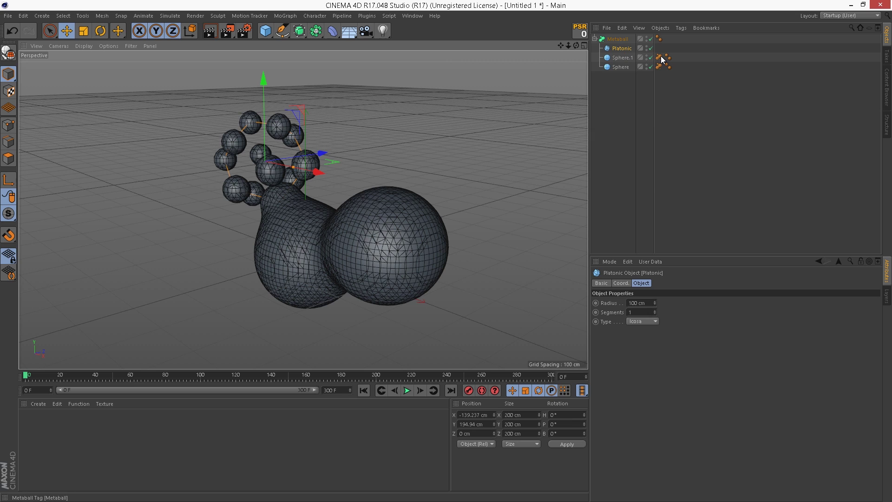
{"action": "left_click_drag", "start_coordinate": [662, 59], "coordinate": [659, 48], "text": "ctrl"}
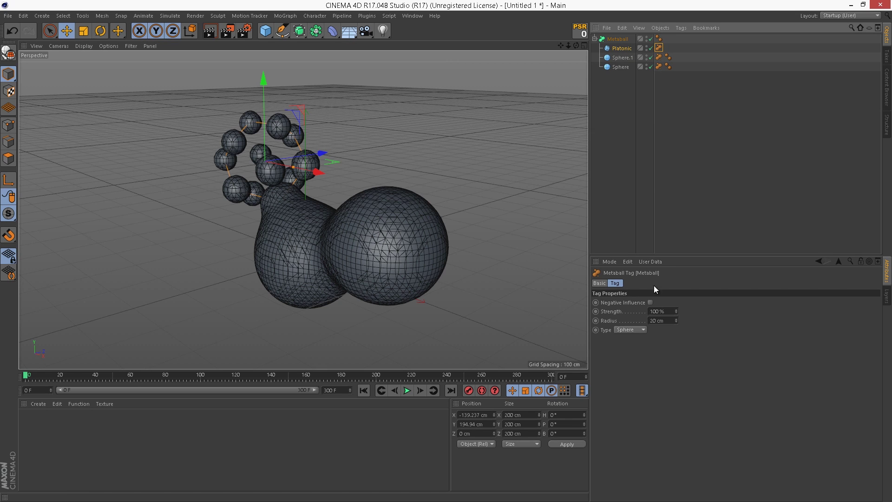
Set the Platonic's Metaball tag to Line type with a 12 cm radius and nudge its position.
{"action": "left_click", "coordinate": [628, 330]}
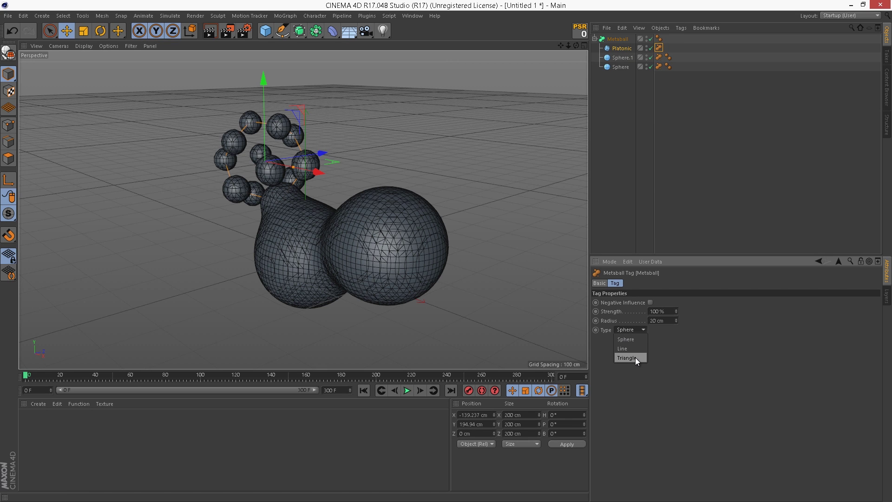
{"action": "left_click", "coordinate": [635, 358]}
{"action": "left_click", "coordinate": [629, 330]}
{"action": "left_click", "coordinate": [631, 348]}
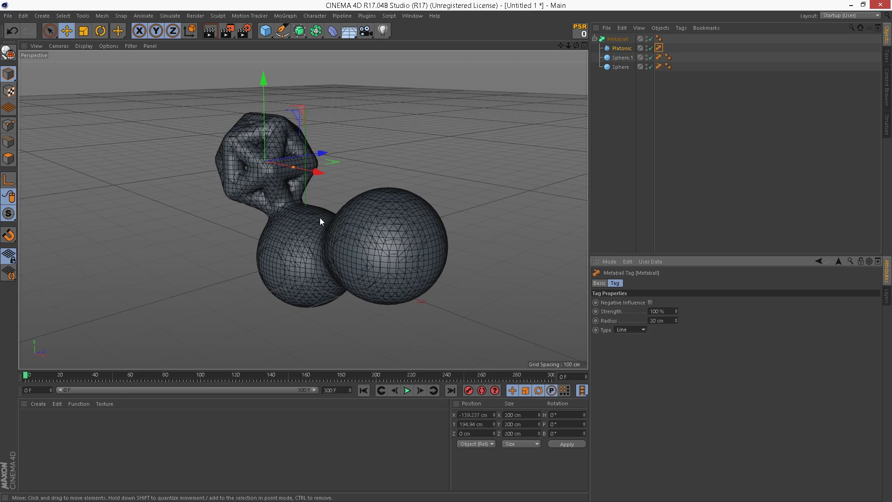
{"action": "right_click_drag", "start_coordinate": [253, 161], "coordinate": [302, 201], "text": "alt"}
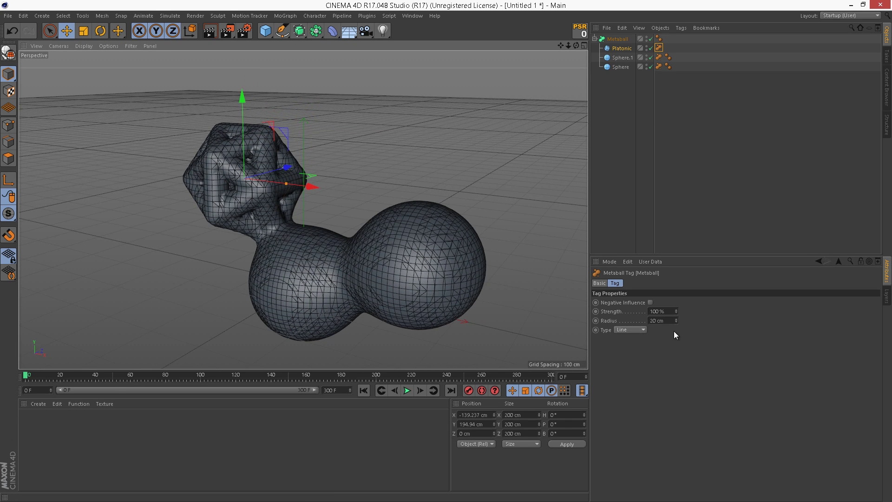
{"action": "left_click_drag", "start_coordinate": [675, 319], "coordinate": [676, 318]}
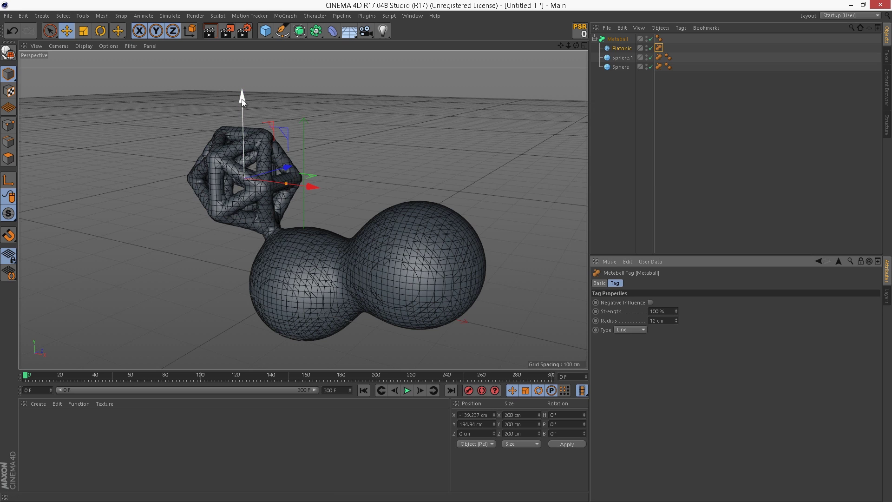
{"action": "left_click_drag", "start_coordinate": [242, 99], "coordinate": [244, 114]}
{"action": "left_click_drag", "start_coordinate": [306, 202], "coordinate": [313, 208]}
{"action": "left_click_drag", "start_coordinate": [313, 209], "coordinate": [241, 186], "text": "alt"}
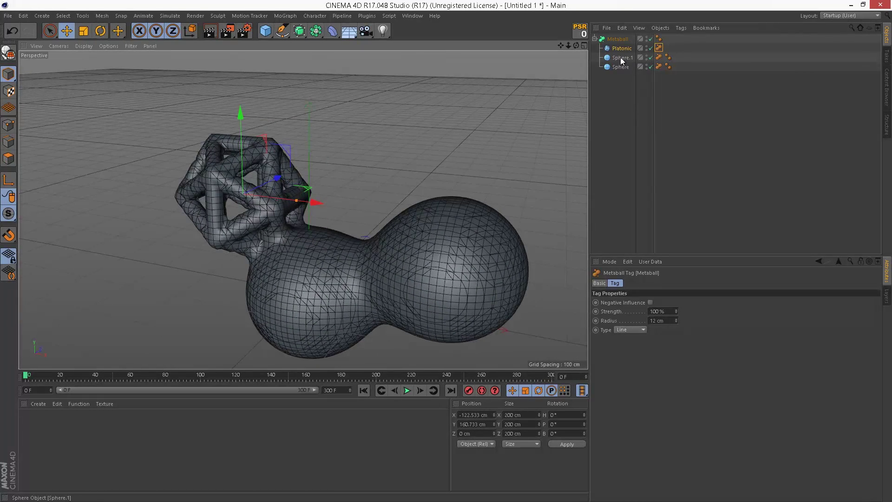
Scale the Platonic up to 280 cm and shift it left along X.
{"action": "left_click", "coordinate": [585, 52]}
{"action": "left_click", "coordinate": [83, 30]}
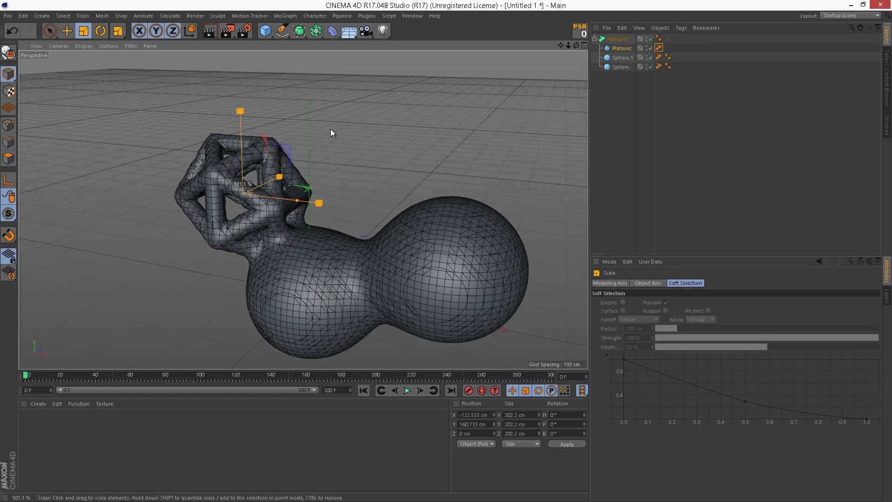
{"action": "left_click_drag", "start_coordinate": [330, 129], "coordinate": [461, 77]}
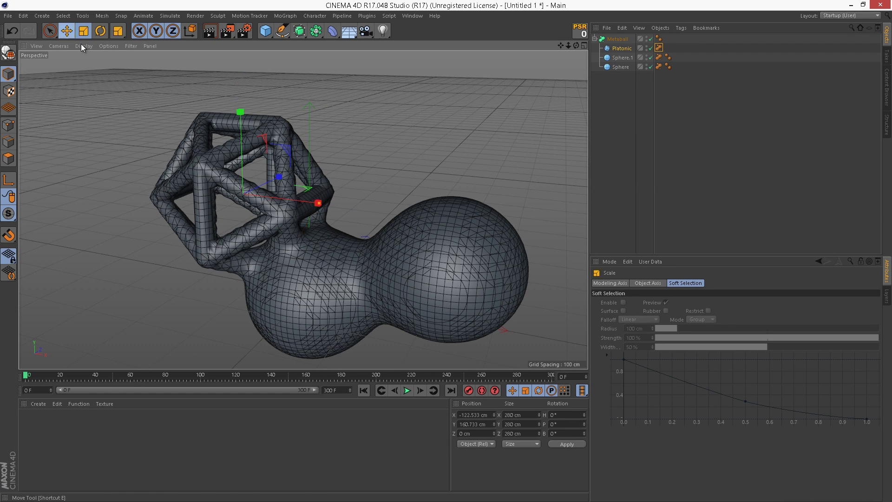
{"action": "left_click_drag", "start_coordinate": [306, 206], "coordinate": [302, 206]}
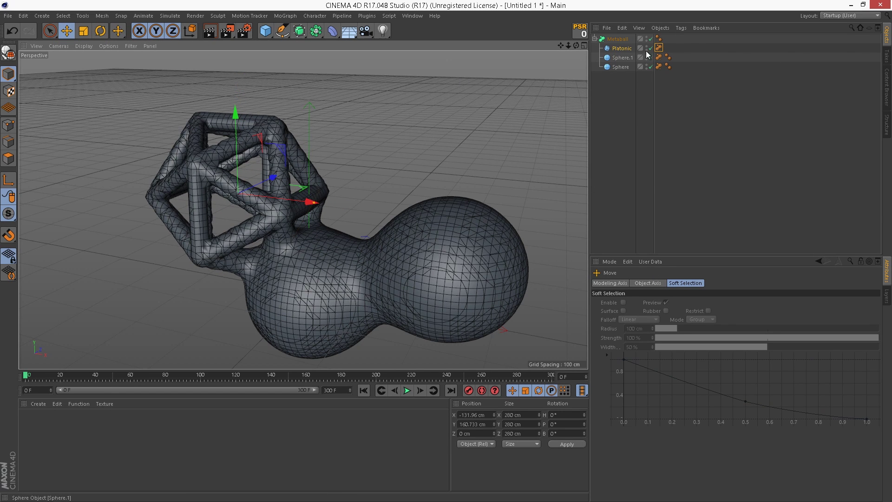
{"action": "left_click_drag", "start_coordinate": [619, 52], "coordinate": [625, 47]}
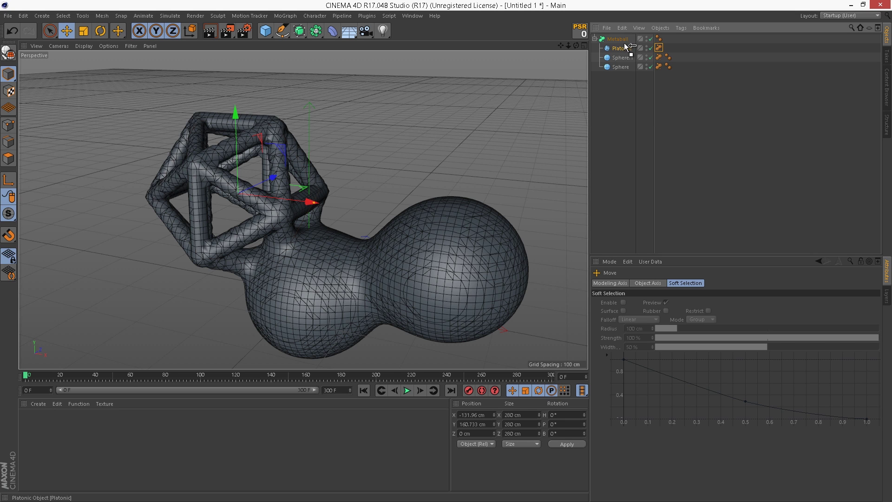
Duplicate the Platonic as Platonic.1 and move it to the right and up.
{"action": "left_click_drag", "start_coordinate": [625, 41], "coordinate": [626, 43], "text": "ctrl"}
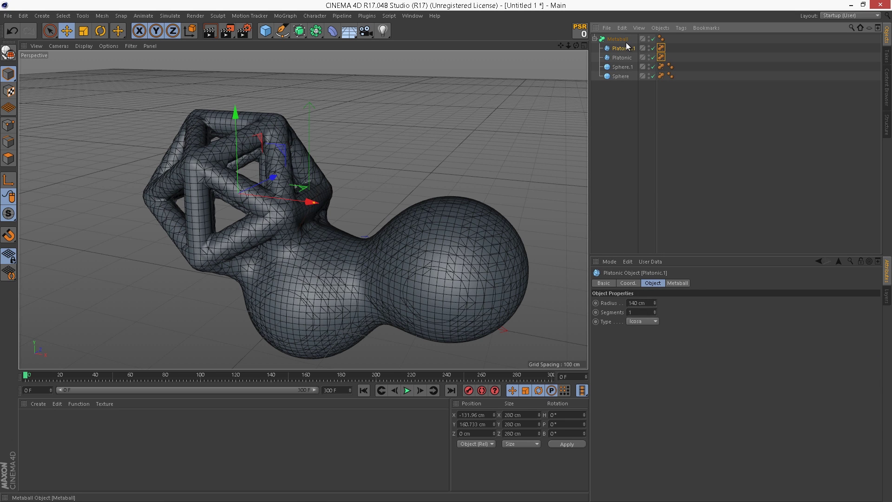
{"action": "left_click_drag", "start_coordinate": [308, 201], "coordinate": [468, 195]}
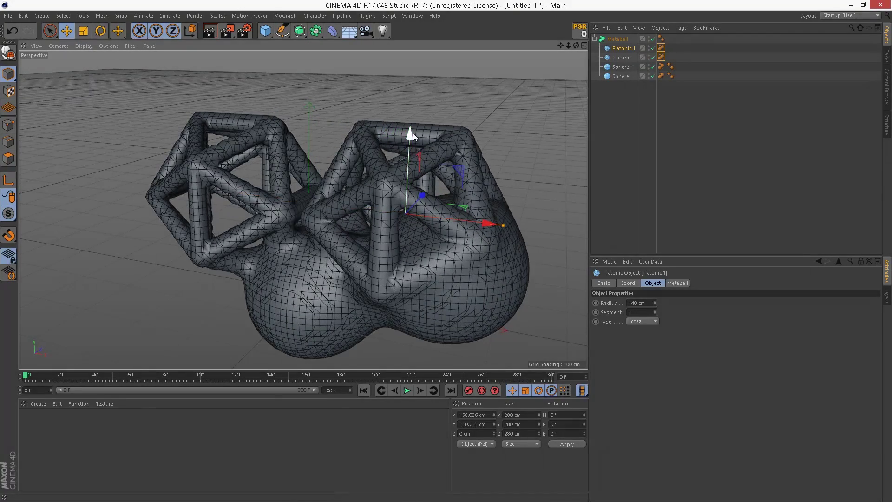
{"action": "left_click_drag", "start_coordinate": [414, 133], "coordinate": [424, 91]}
{"action": "scroll", "coordinate": [411, 134], "scroll_direction": "down", "scroll_amount": 3}
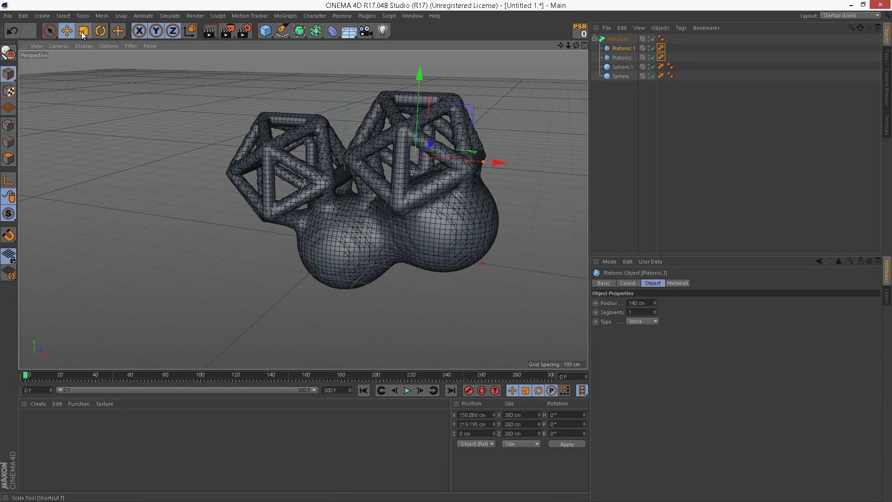
Give Platonic.1 2 segments, scale it to 436.8 cm, and shift it along X.
{"action": "left_click", "coordinate": [84, 32]}
{"action": "left_click_drag", "start_coordinate": [484, 124], "coordinate": [583, 93]}
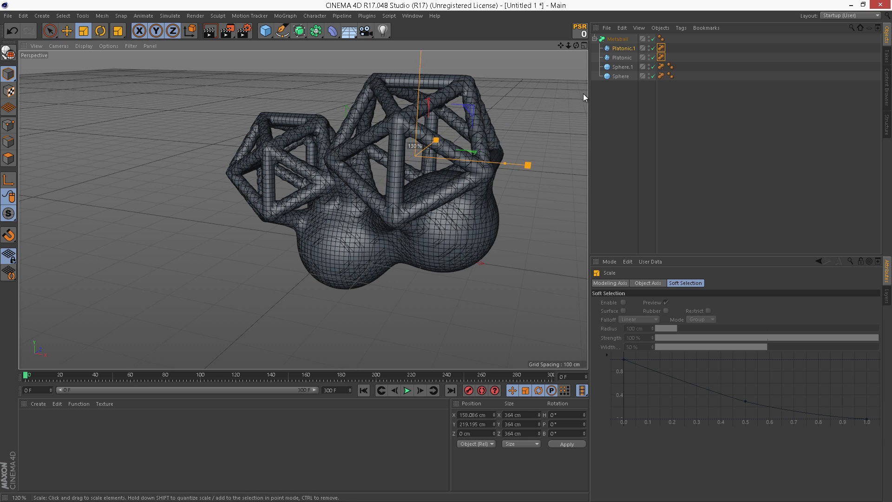
{"action": "left_click_drag", "start_coordinate": [528, 136], "coordinate": [518, 90], "text": "alt"}
{"action": "left_click", "coordinate": [625, 48]}
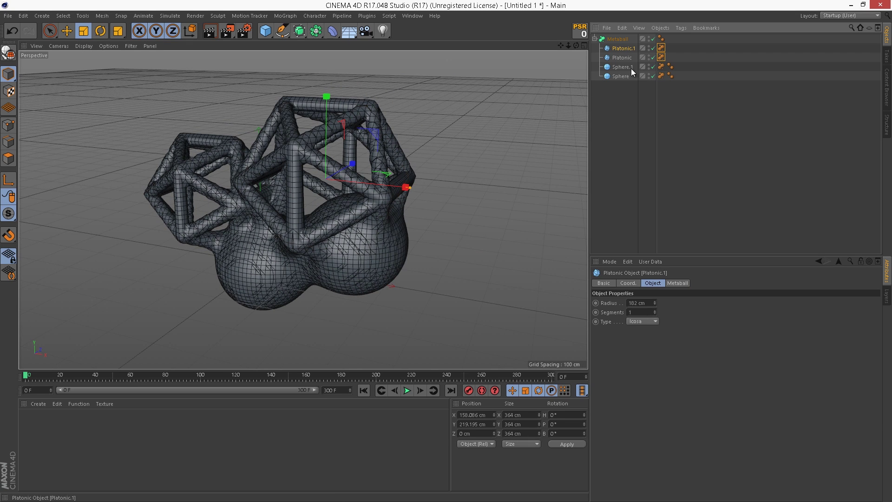
{"action": "left_click", "coordinate": [655, 311]}
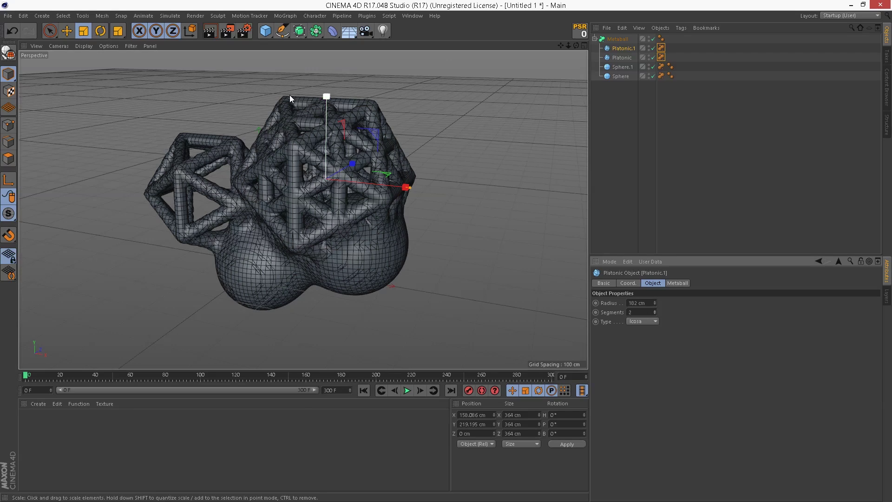
{"action": "left_click_drag", "start_coordinate": [437, 134], "coordinate": [474, 96]}
{"action": "left_click", "coordinate": [67, 31]}
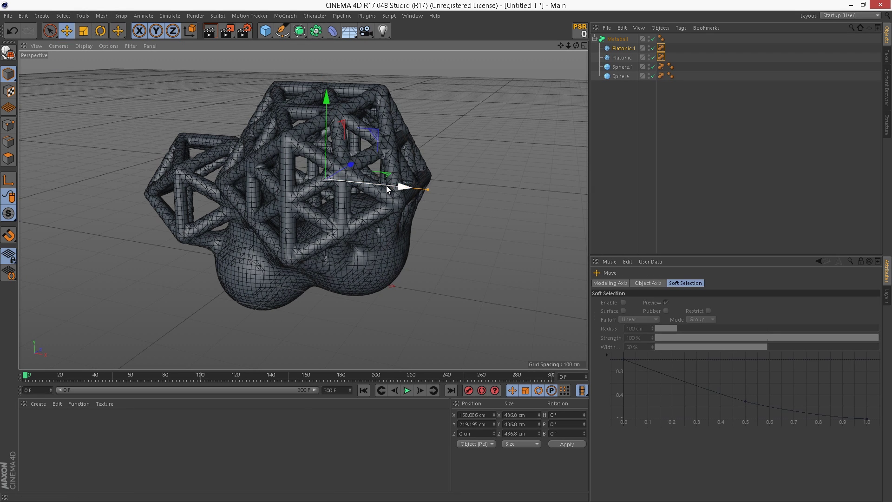
{"action": "left_click_drag", "start_coordinate": [406, 186], "coordinate": [353, 214]}
{"action": "left_click", "coordinate": [551, 171]}
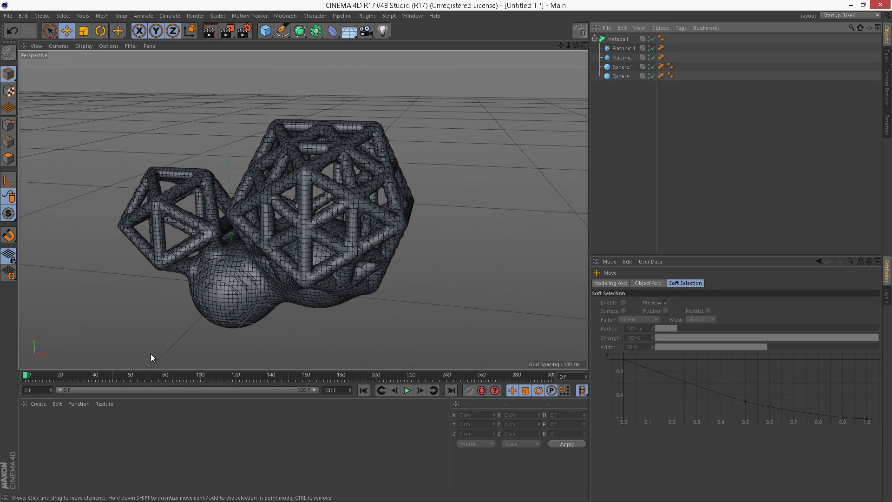
Add a Vibrate tag to Platonic.1 with 200 cm position, 180° rotation and frequency 0.2.
{"action": "right_click", "coordinate": [616, 49]}
{"action": "mouse_move", "coordinate": [632, 56]}
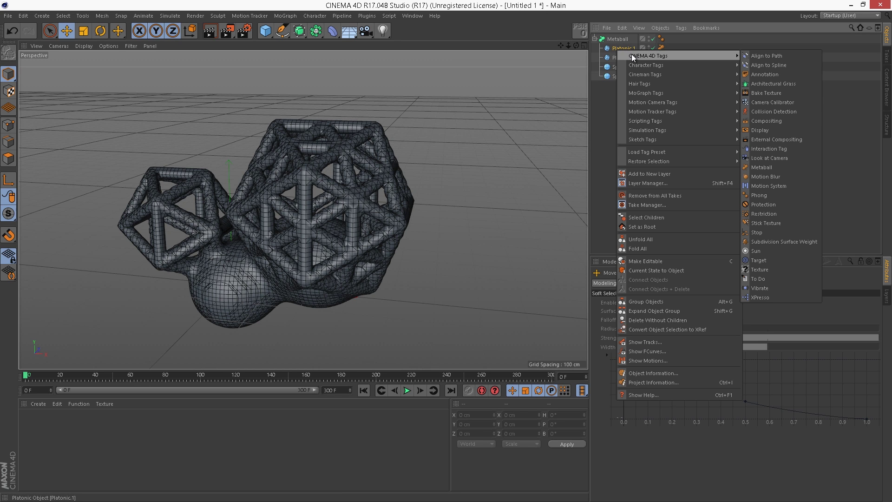
{"action": "mouse_move", "coordinate": [728, 55]}
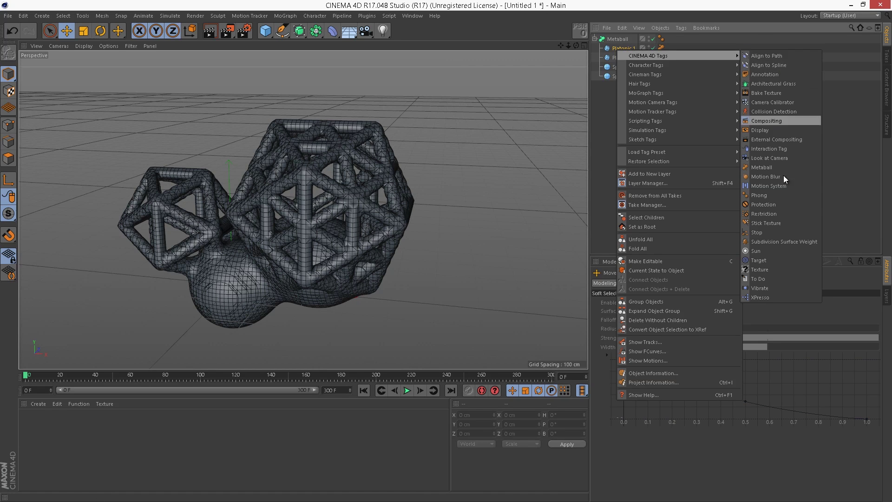
{"action": "left_click", "coordinate": [770, 288]}
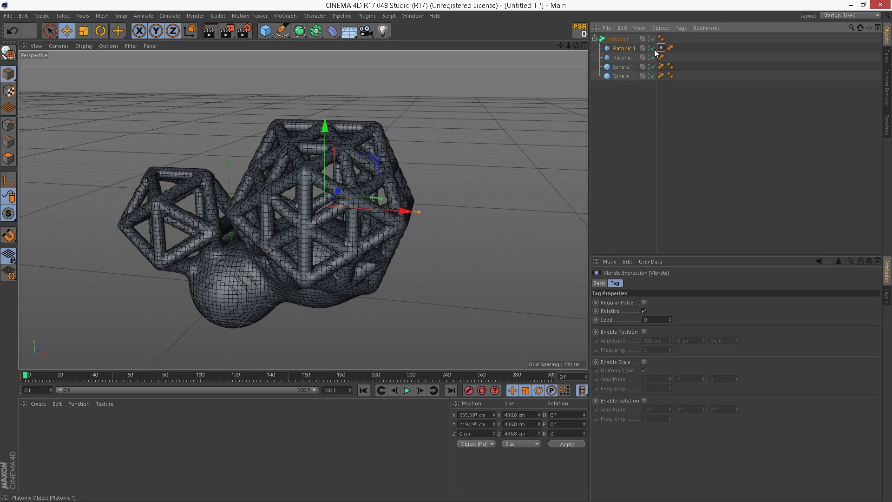
{"action": "left_click", "coordinate": [644, 332]}
{"action": "left_click", "coordinate": [644, 400]}
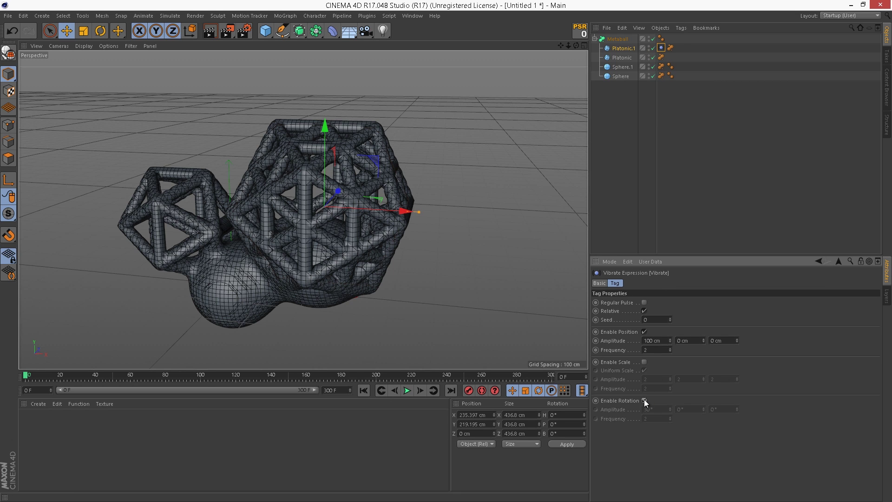
{"action": "type", "text": "0"}
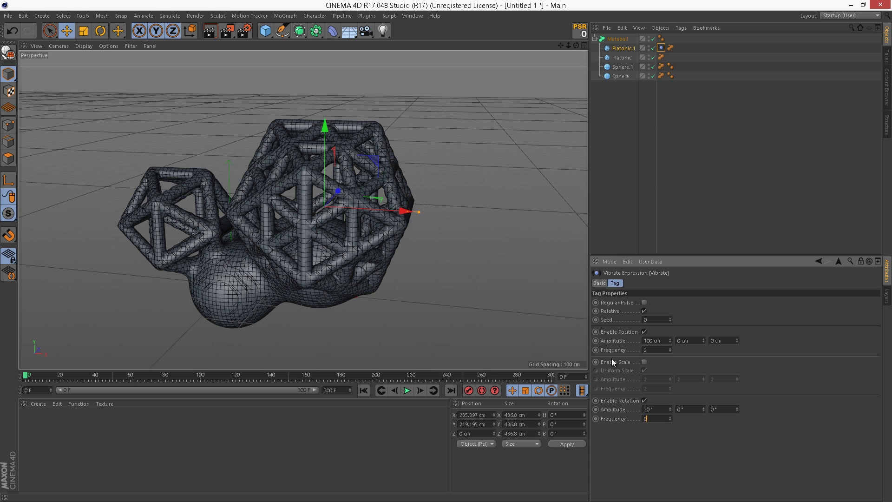
{"action": "type", "text": "."}
{"action": "type", "text": "2"}
{"action": "type", "text": "200"}
{"action": "type", "text": "180"}
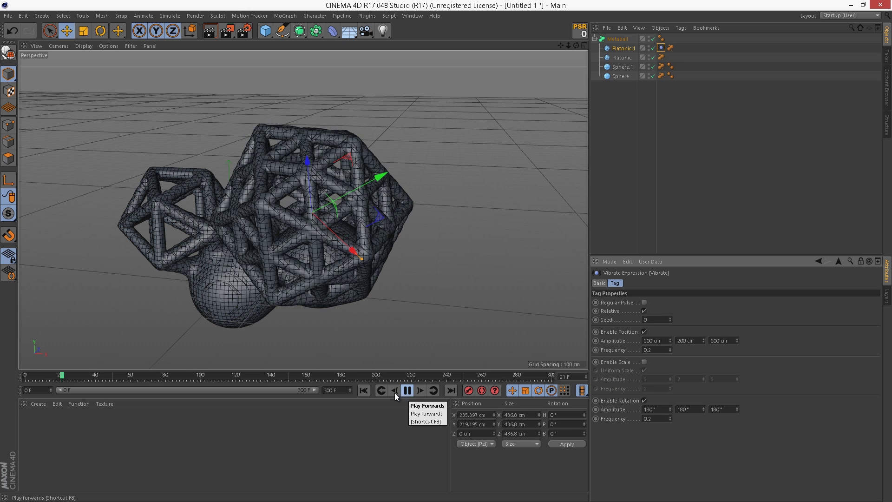
Stop and rewind playback, copy the Vibrate tag onto Platonic, and replay the animation.
{"action": "left_click", "coordinate": [407, 390]}
{"action": "left_click", "coordinate": [363, 390]}
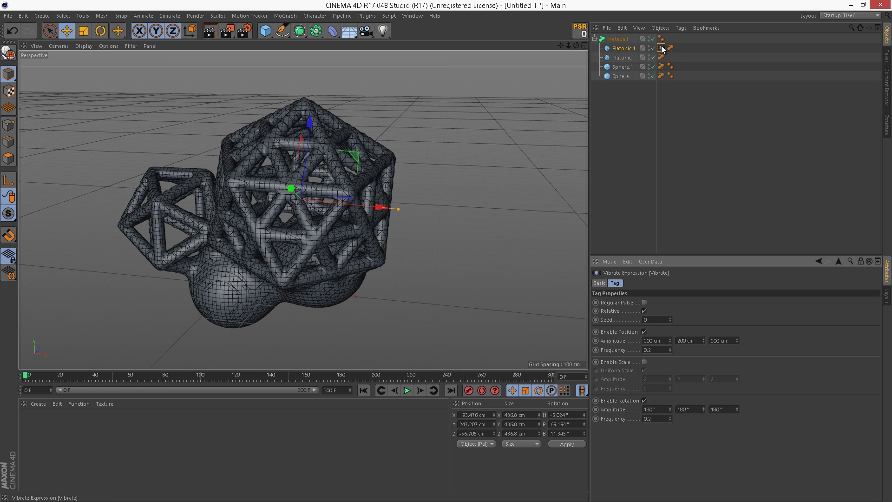
{"action": "left_click_drag", "start_coordinate": [662, 49], "coordinate": [654, 59], "text": "ctrl"}
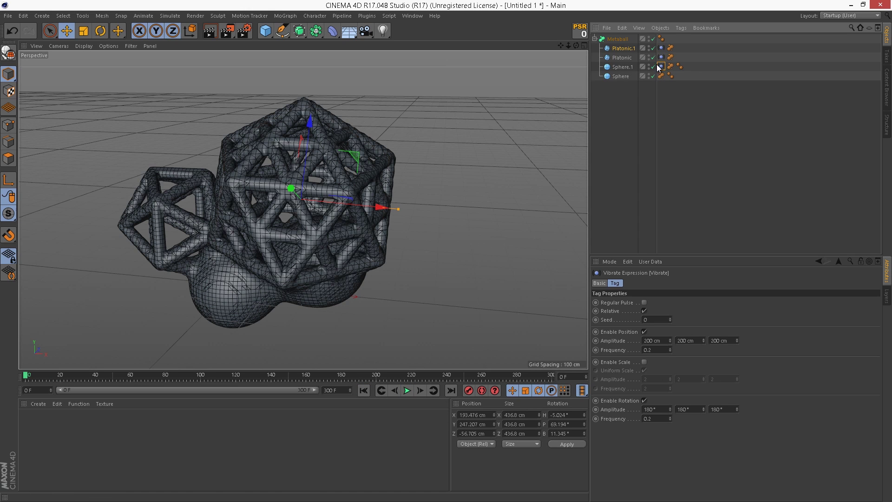
{"action": "left_click", "coordinate": [409, 391]}
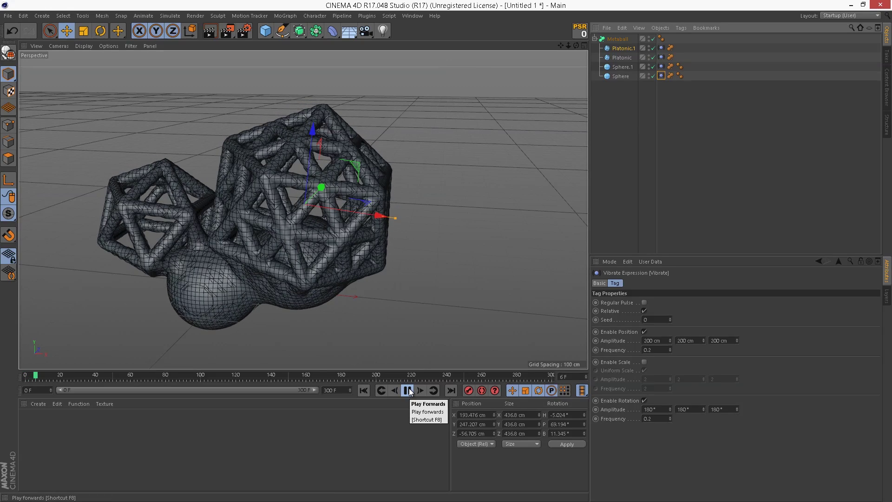
{"action": "left_click", "coordinate": [661, 56]}
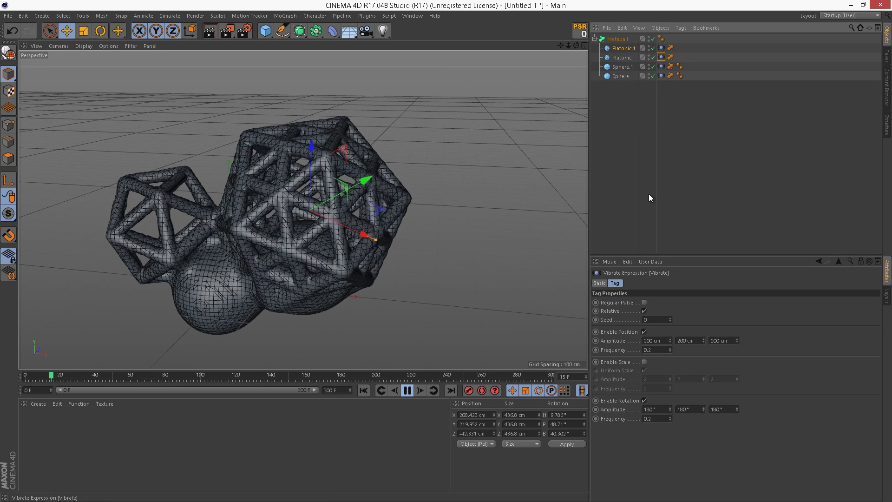
Set Platonic's vibrate position amplitude to 250 cm on X, Y and Z, and enable scale.
{"action": "left_click", "coordinate": [658, 340]}
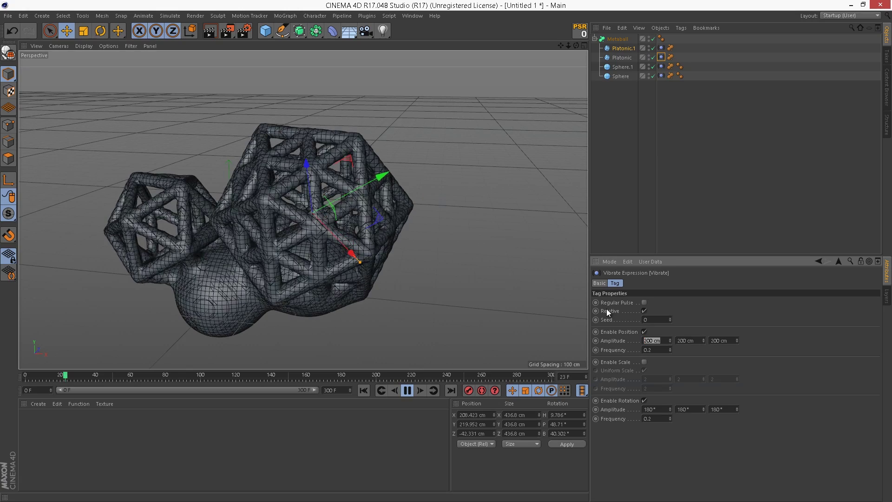
{"action": "type", "text": "250"}
{"action": "key", "text": "Return"}
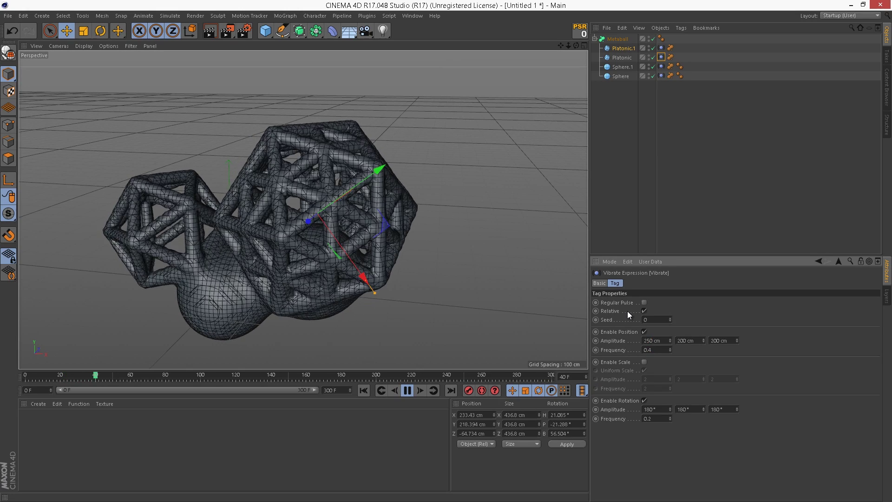
{"action": "left_click", "coordinate": [687, 341]}
{"action": "type", "text": "250"}
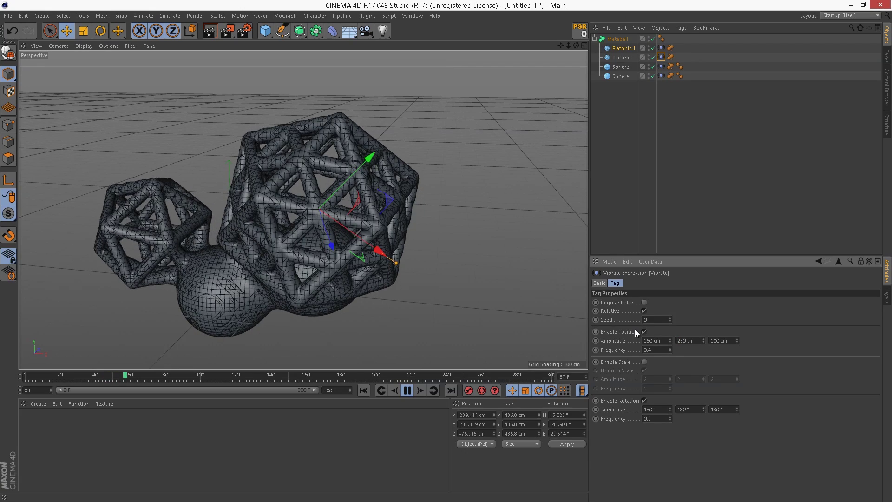
{"action": "key", "text": "Return"}
{"action": "key", "text": "Tab"}
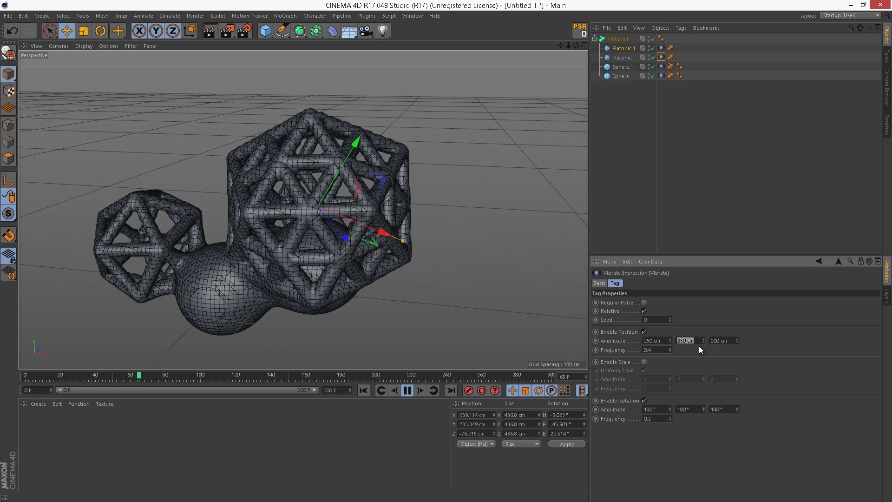
{"action": "type", "text": "250"}
{"action": "key", "text": "Tab"}
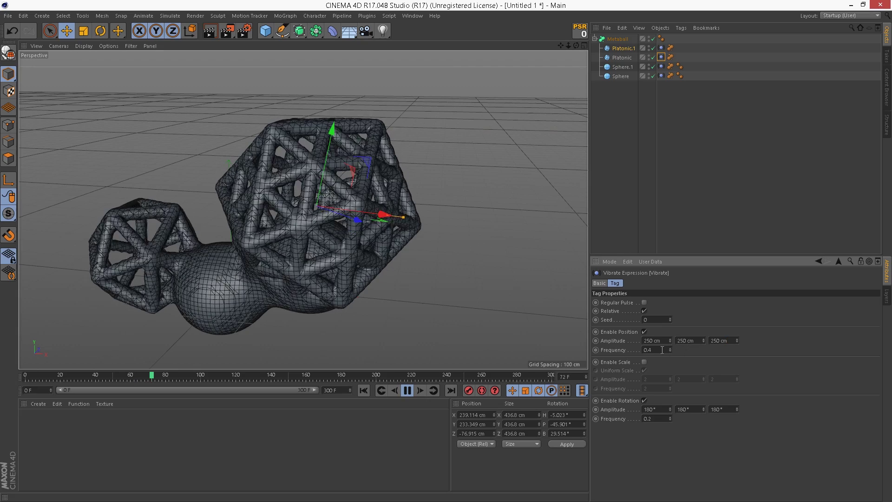
{"action": "left_click", "coordinate": [644, 361]}
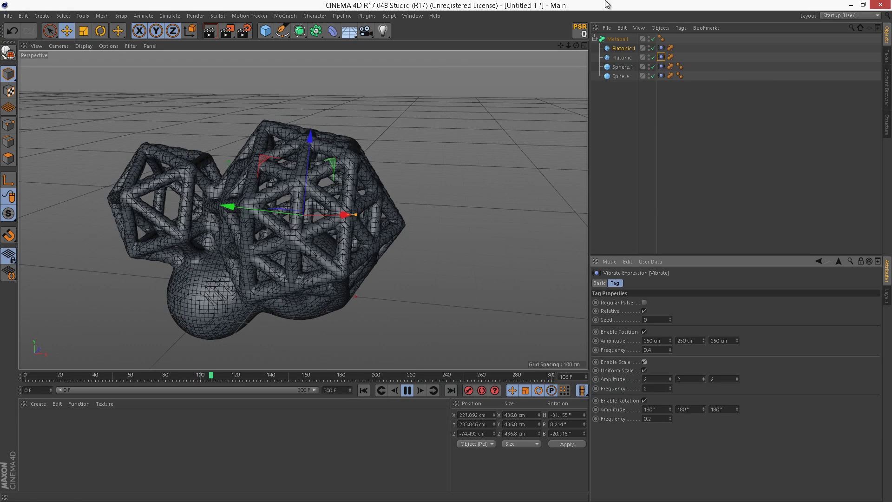
{"action": "left_click", "coordinate": [661, 67]}
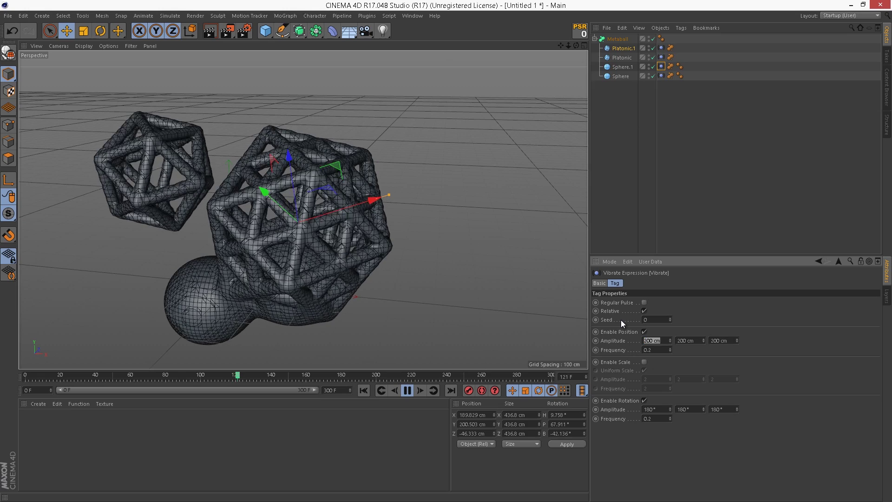
Disable rotation in Sphere.1's Vibrate tag and set its X/Y/Z position amplitude to 500 cm.
{"action": "left_click", "coordinate": [644, 401]}
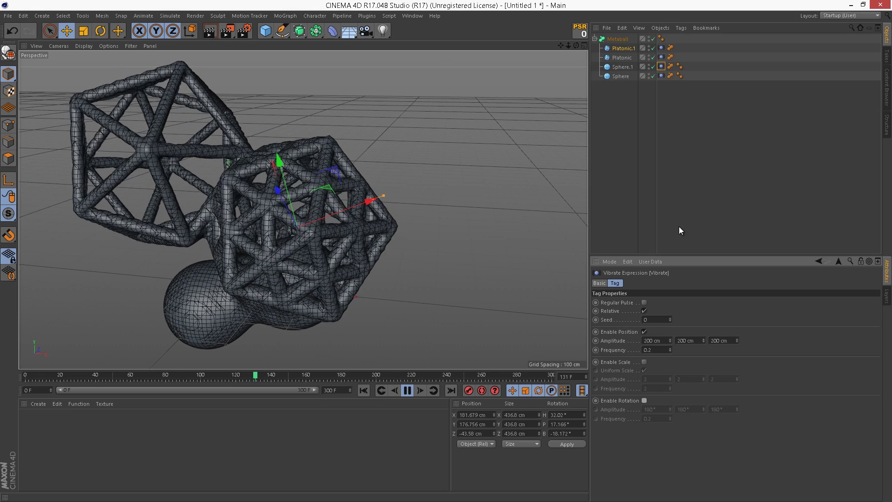
{"action": "left_click", "coordinate": [652, 340]}
{"action": "type", "text": "500"}
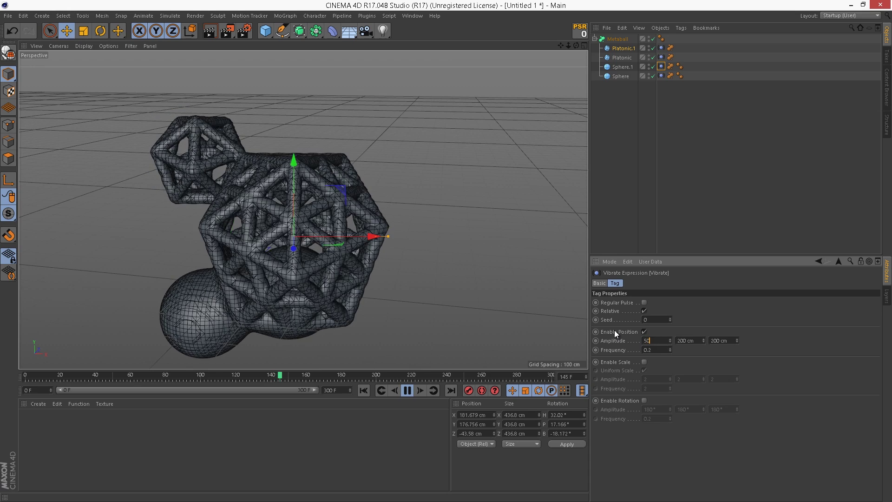
{"action": "key", "text": "Return"}
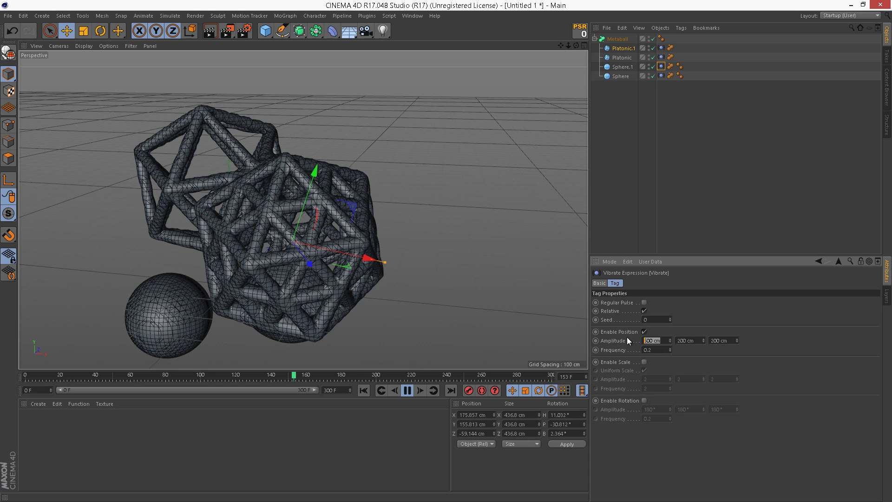
{"action": "left_click", "coordinate": [653, 341]}
{"action": "left_click", "coordinate": [692, 340]}
{"action": "type", "text": "500"}
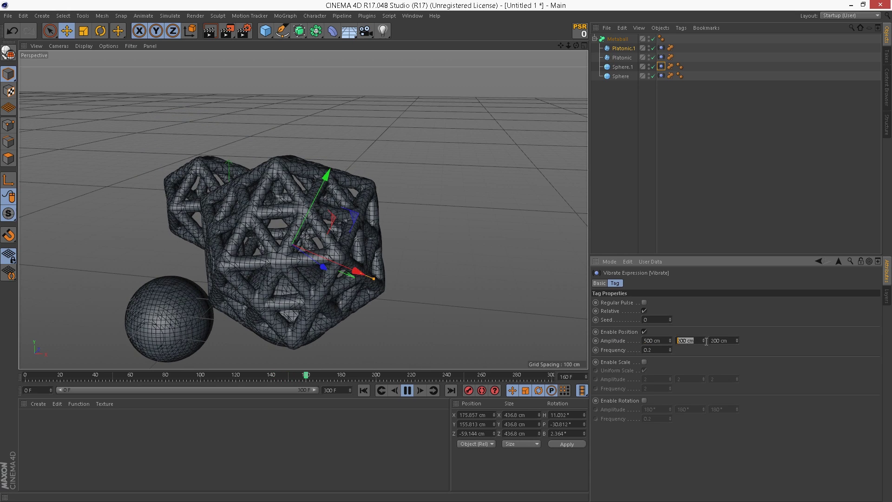
{"action": "key", "text": "Tab"}
{"action": "type", "text": "500"}
{"action": "key", "text": "Return"}
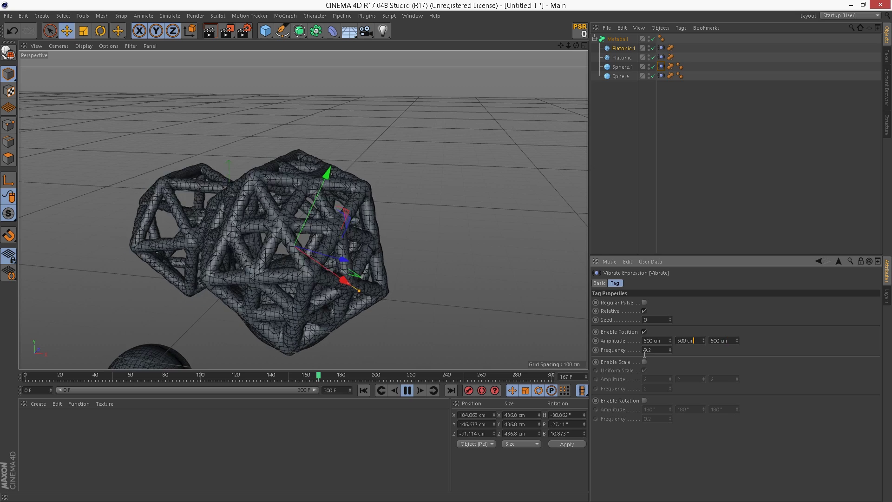
{"action": "left_click", "coordinate": [622, 67]}
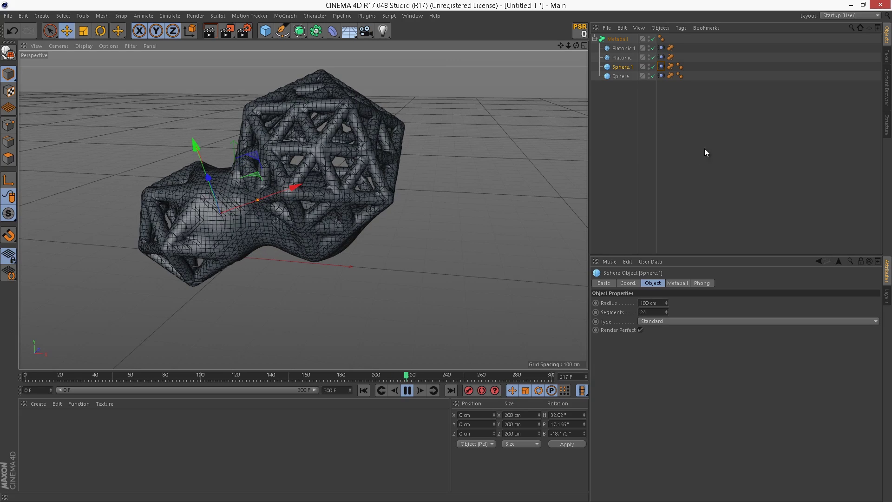
Stop playback, create material Mat, assign it to Metaball, and render a viewport preview.
{"action": "left_click", "coordinate": [742, 146]}
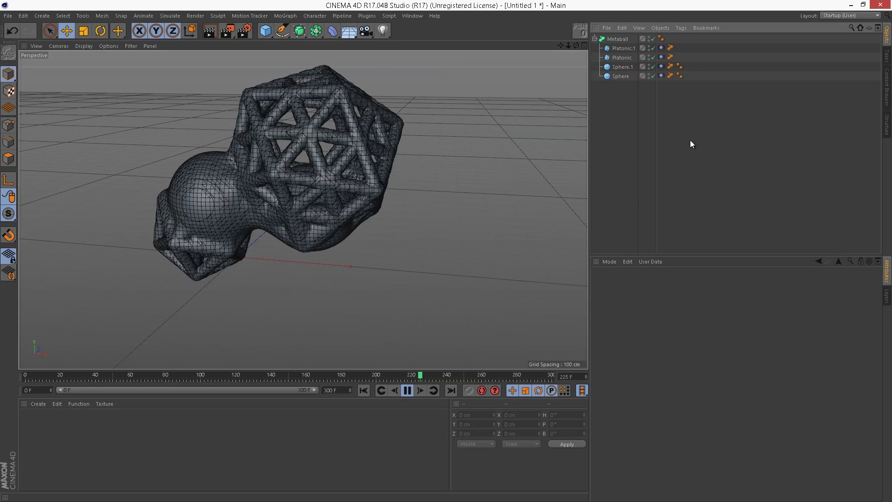
{"action": "left_click", "coordinate": [407, 390]}
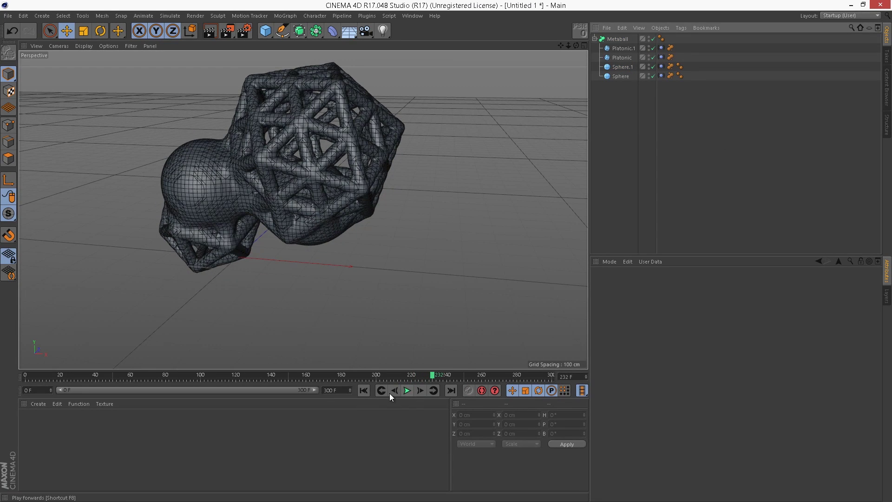
{"action": "double_click", "coordinate": [144, 437]}
{"action": "left_click_drag", "start_coordinate": [34, 427], "coordinate": [508, 91]}
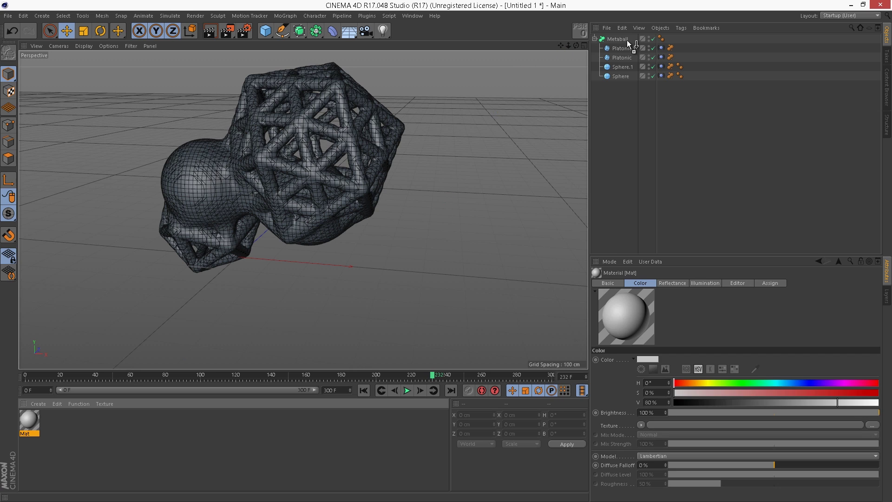
{"action": "left_click_drag", "start_coordinate": [627, 40], "coordinate": [624, 39]}
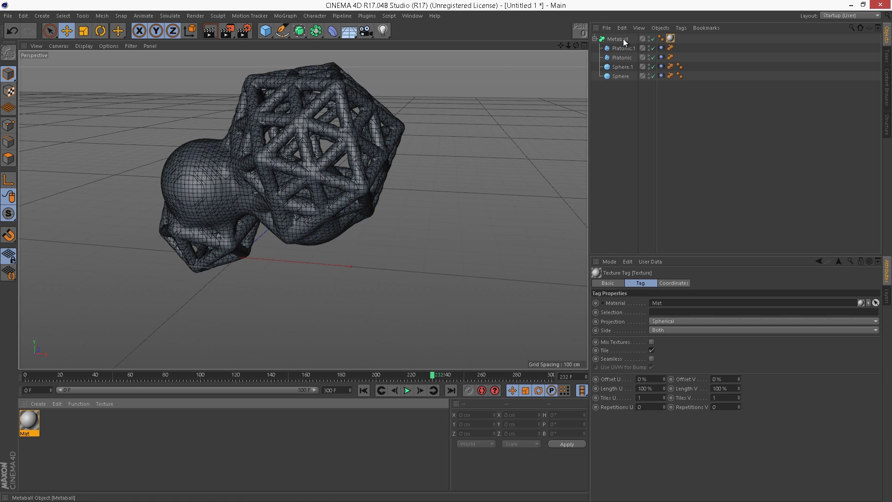
{"action": "left_click", "coordinate": [210, 31]}
{"action": "left_click", "coordinate": [348, 203]}
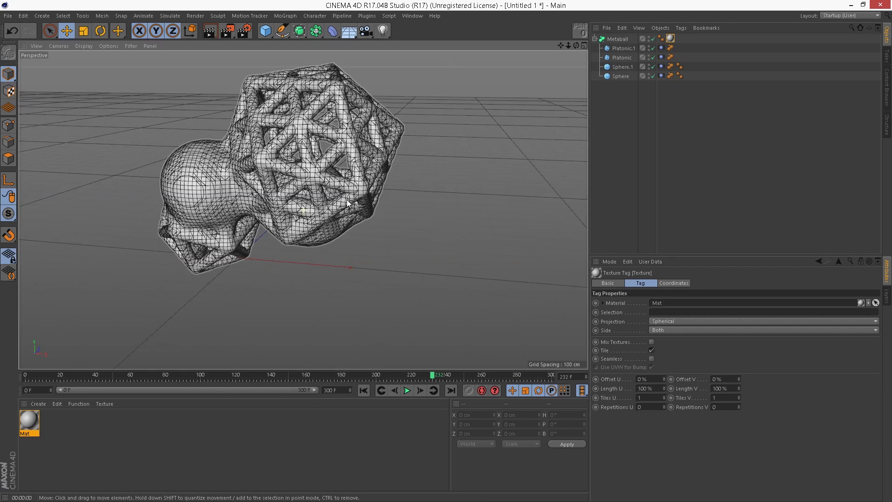